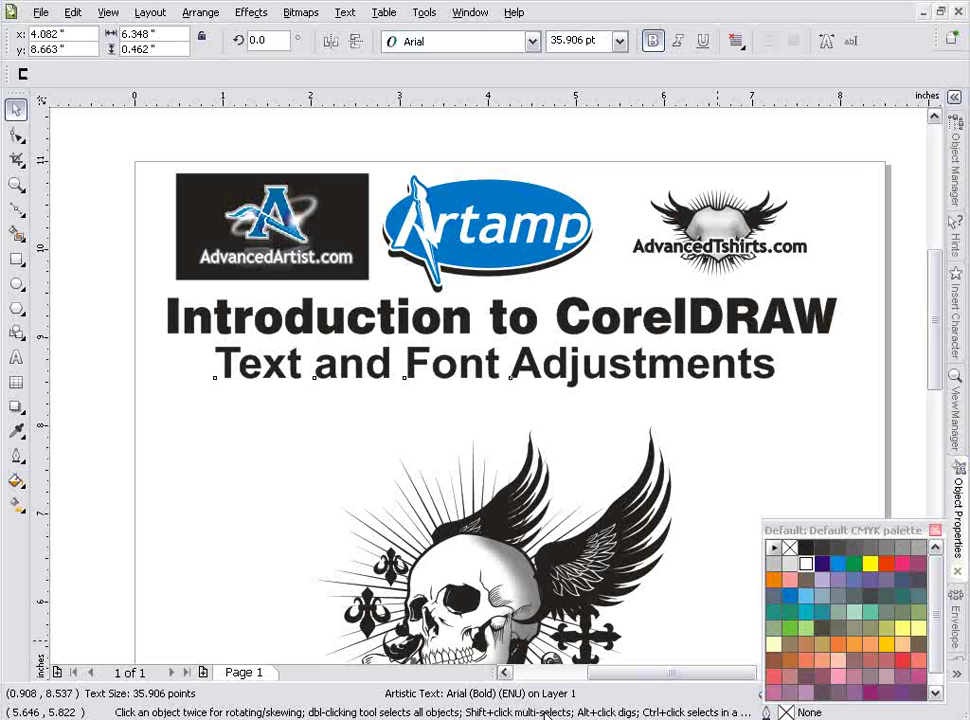
Step: Type 'Adjustments' as artistic text left of the page and choose Swis721 Blk2 BT from the font list
drag(670, 674, 600, 678)
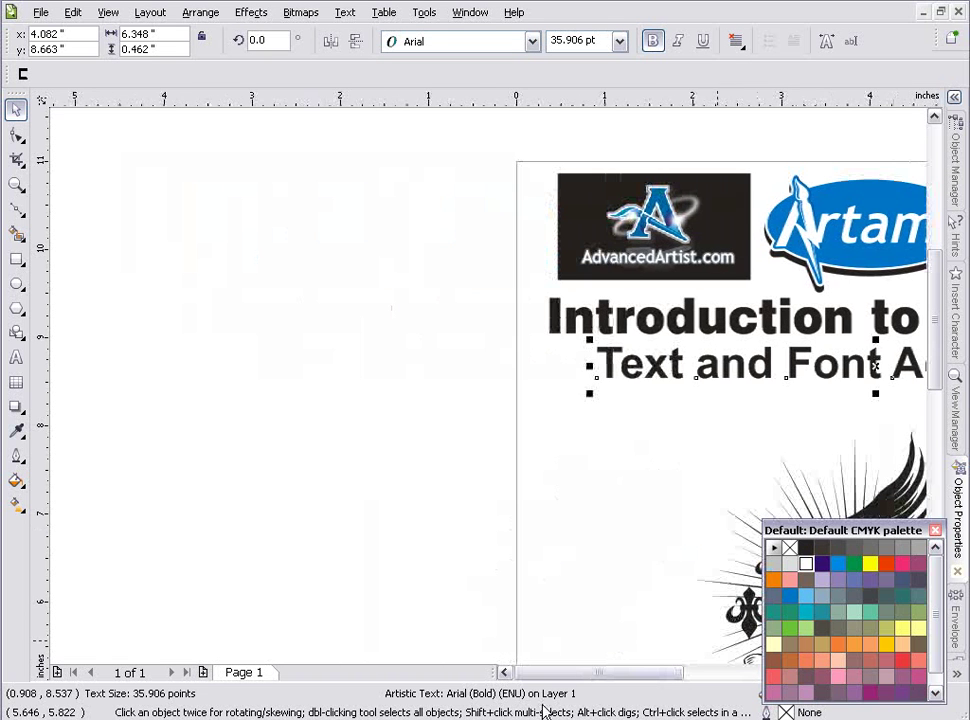
click(16, 357)
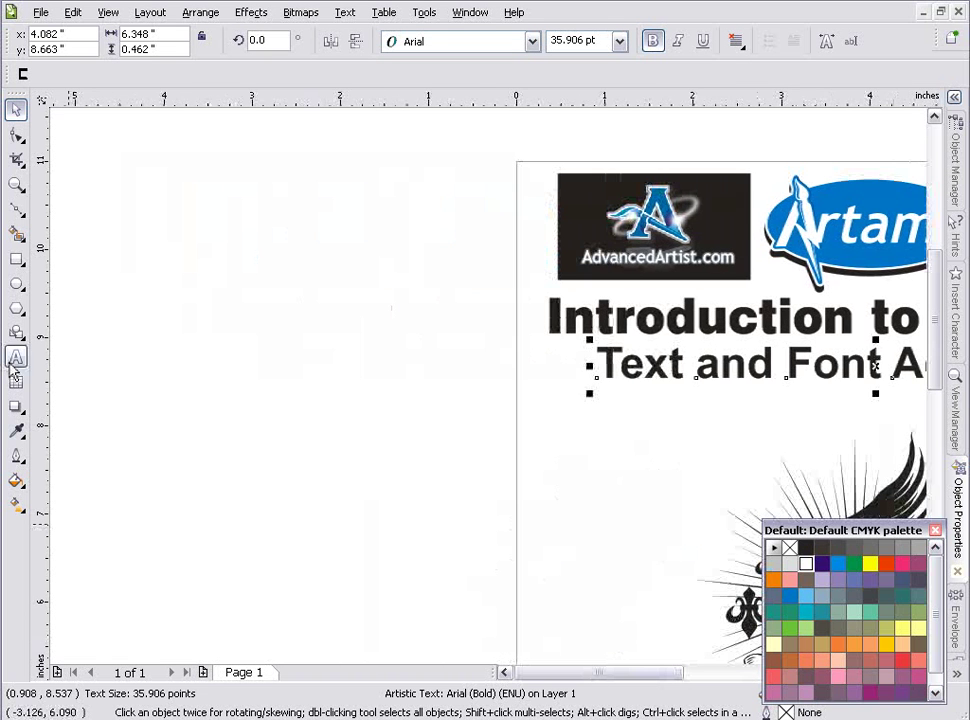
click(238, 384)
text(Adjustments)
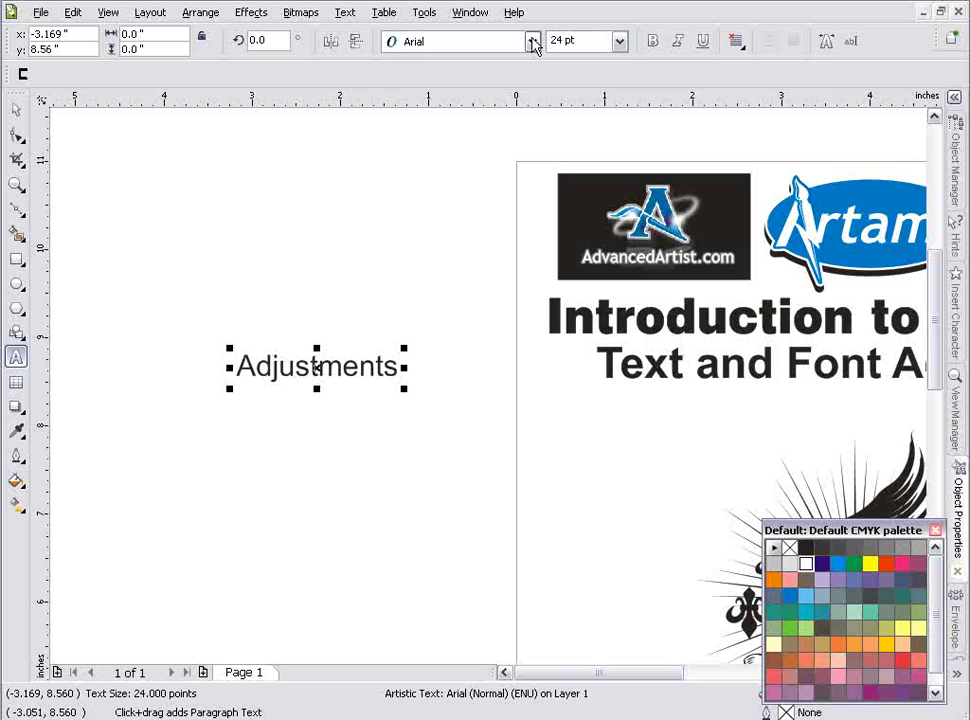
click(532, 41)
click(521, 82)
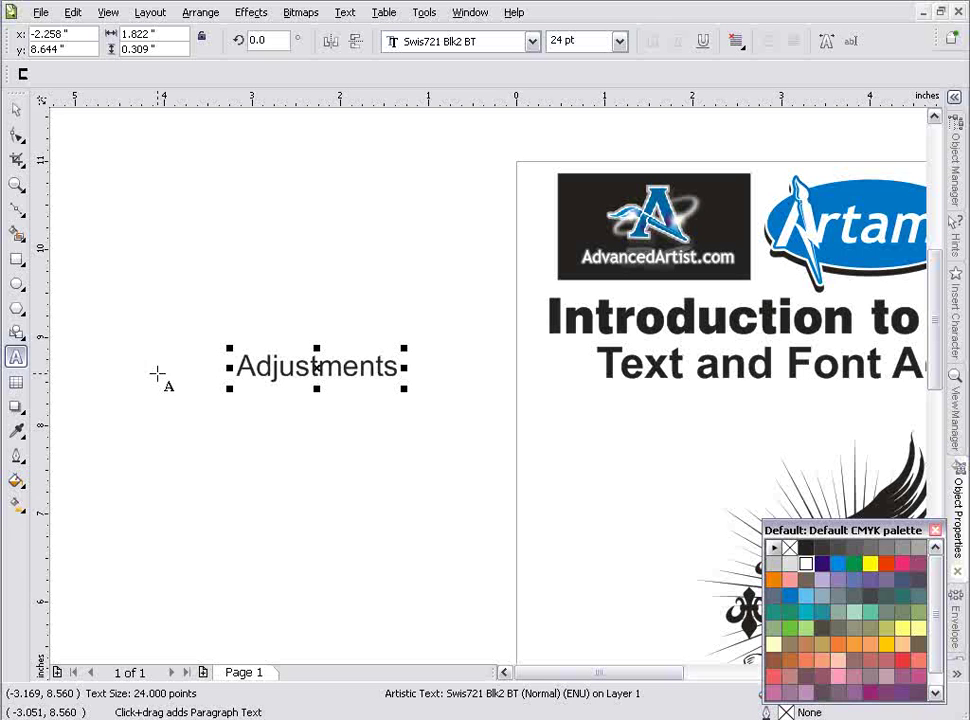
Step: Highlight the whole word Adjustments and apply the Swis721 Blk2 BT font to it
click(20, 110)
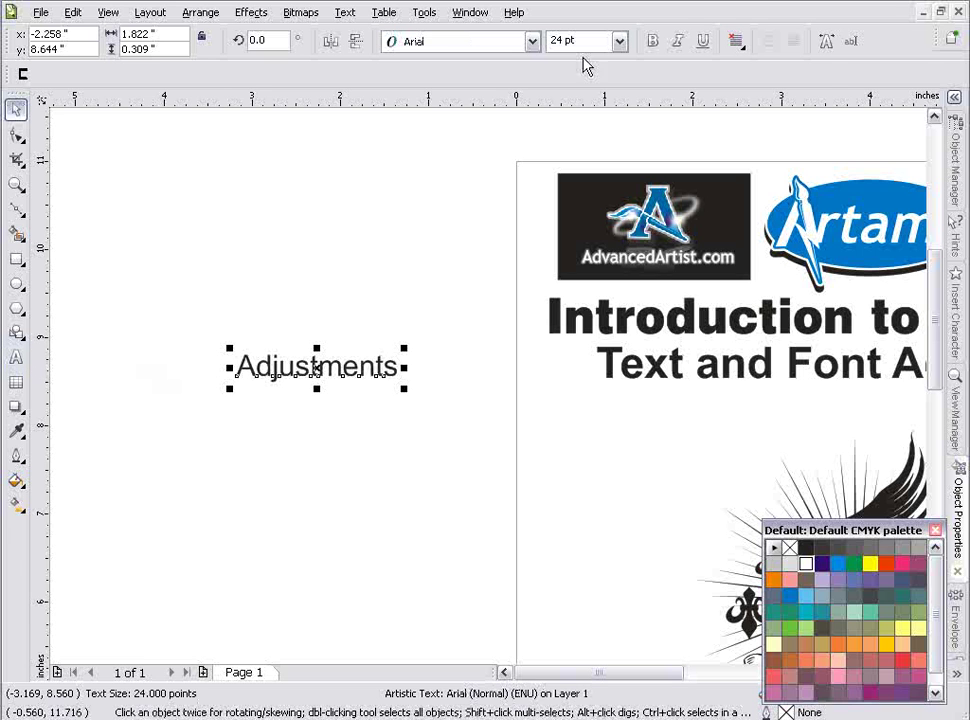
click(535, 44)
click(520, 82)
key(ctrl+z)
click(17, 362)
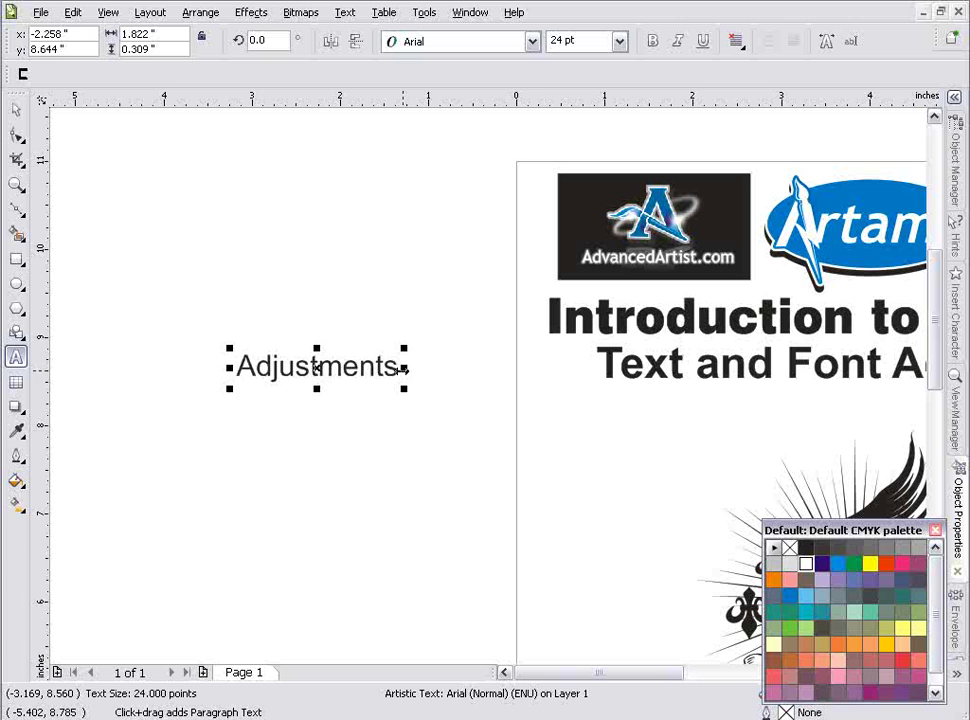
drag(401, 366, 227, 367)
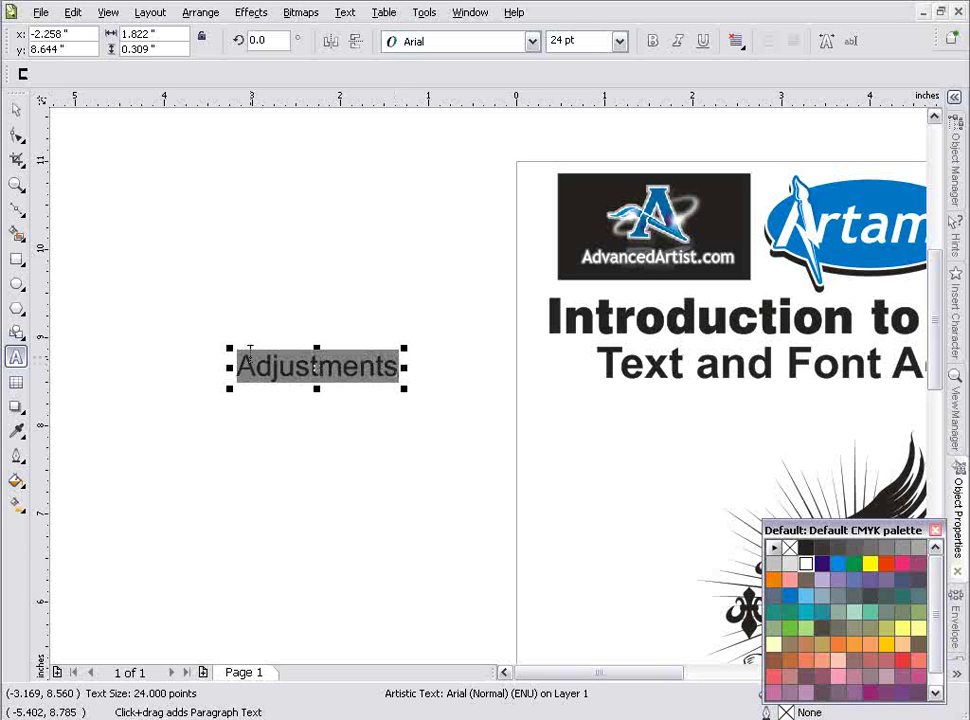
click(533, 41)
click(530, 84)
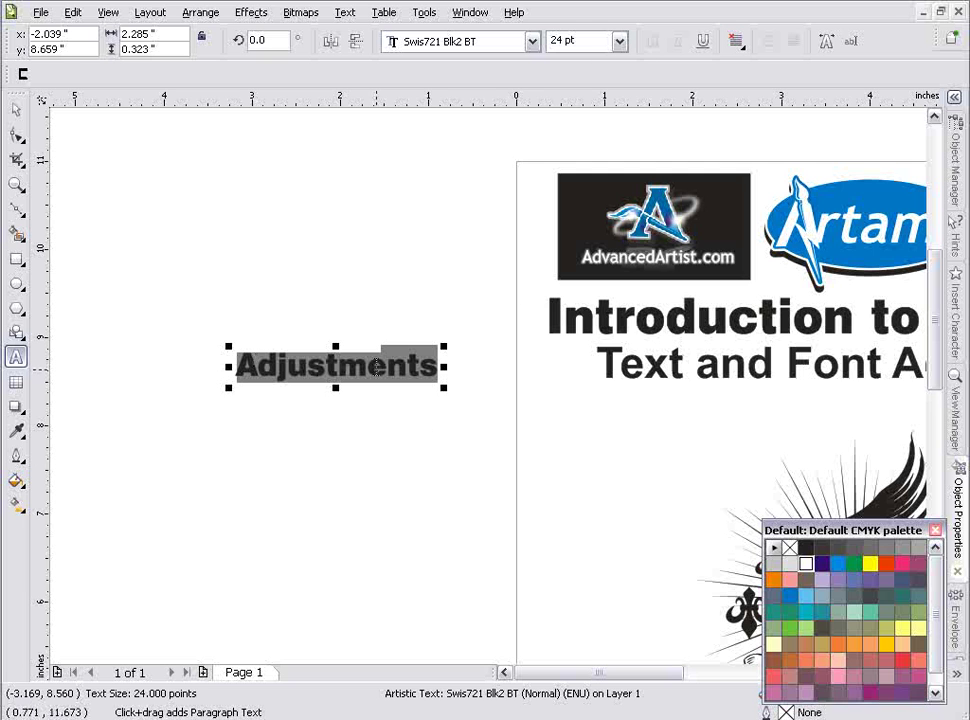
Step: Set the letters 'Adjus' back to Arial, leaving 'tments' in Swis721 Blk2 BT
click(325, 368)
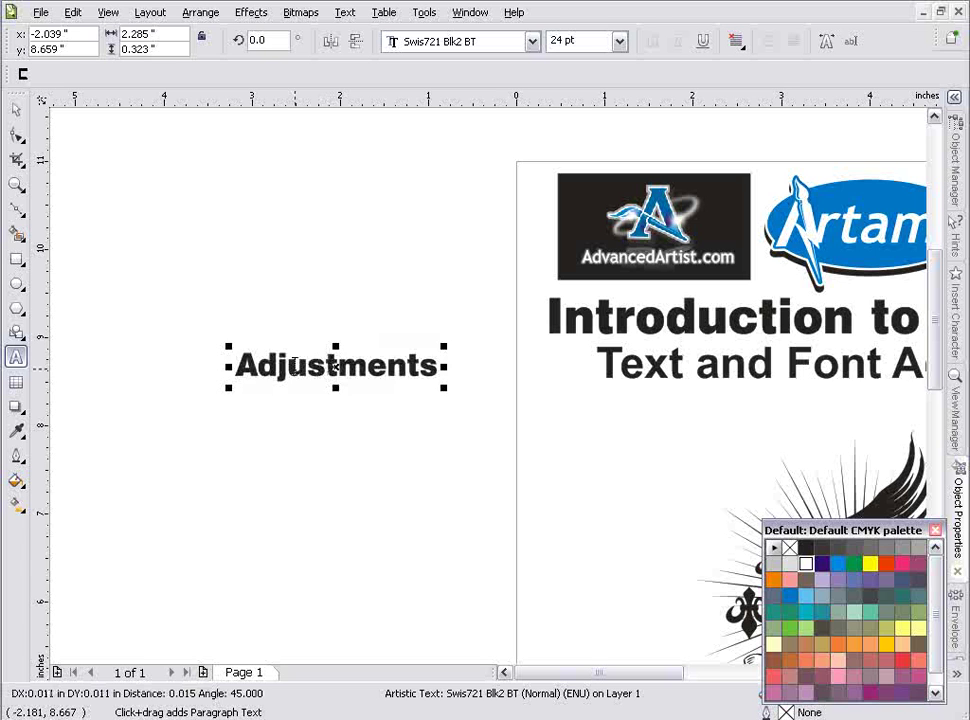
drag(237, 366, 327, 366)
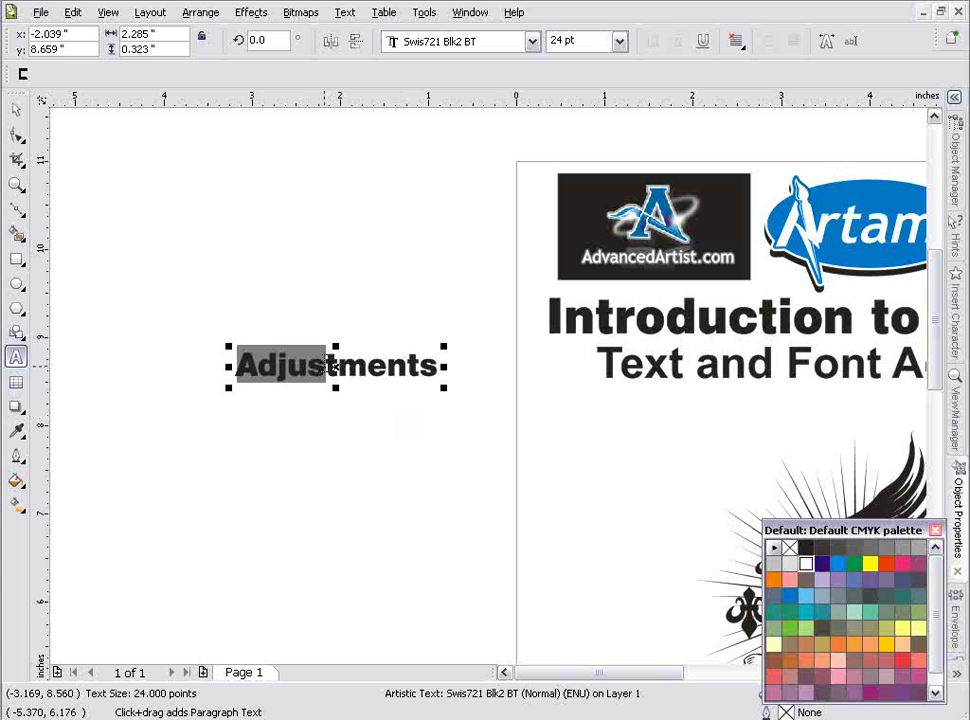
click(532, 41)
click(530, 82)
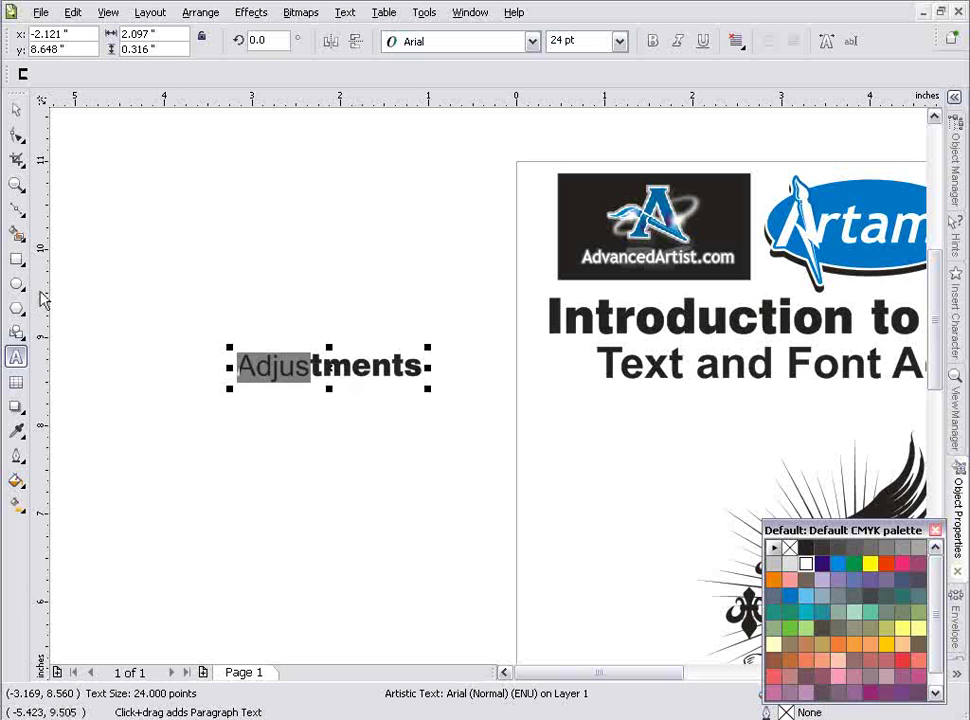
Step: Add artistic text reading 'CorelDRAWs Artistic Text.' above Adjustments, correcting the 'Artistoc' typo
click(215, 264)
text(CorelD)
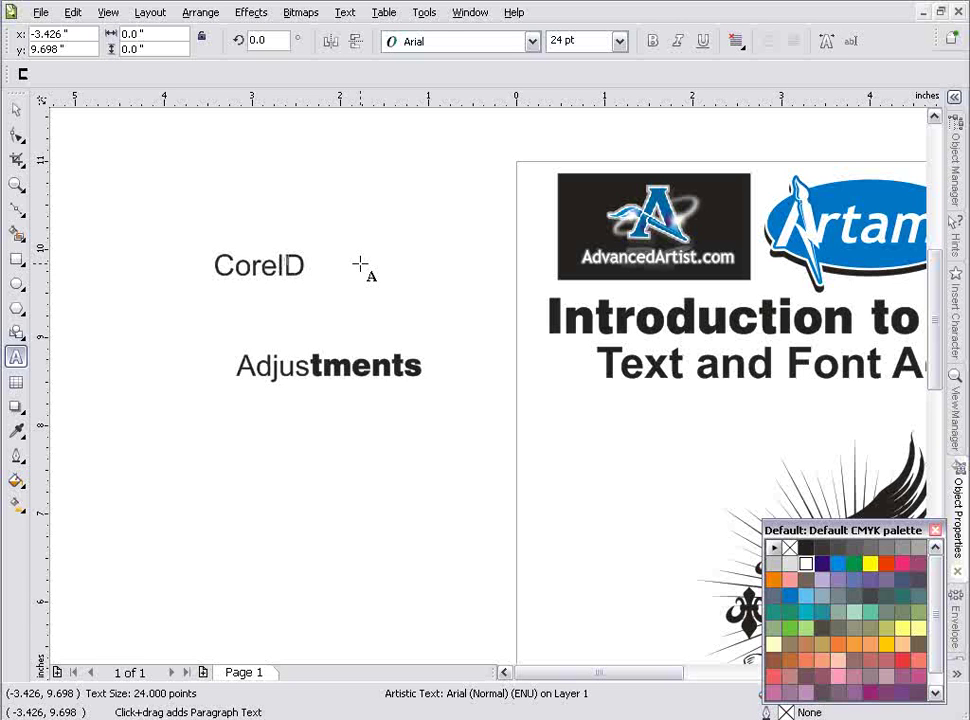
text(RAWs )
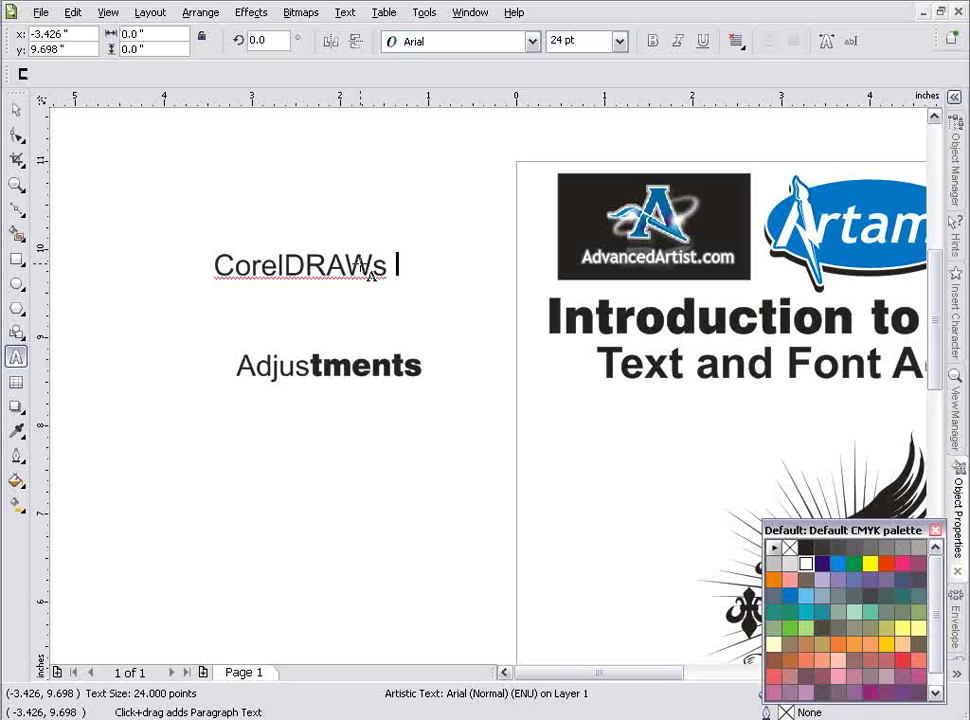
text(A)
text(rtist)
text(oc)
key(BackSpace)
key(BackSpace)
text(ic)
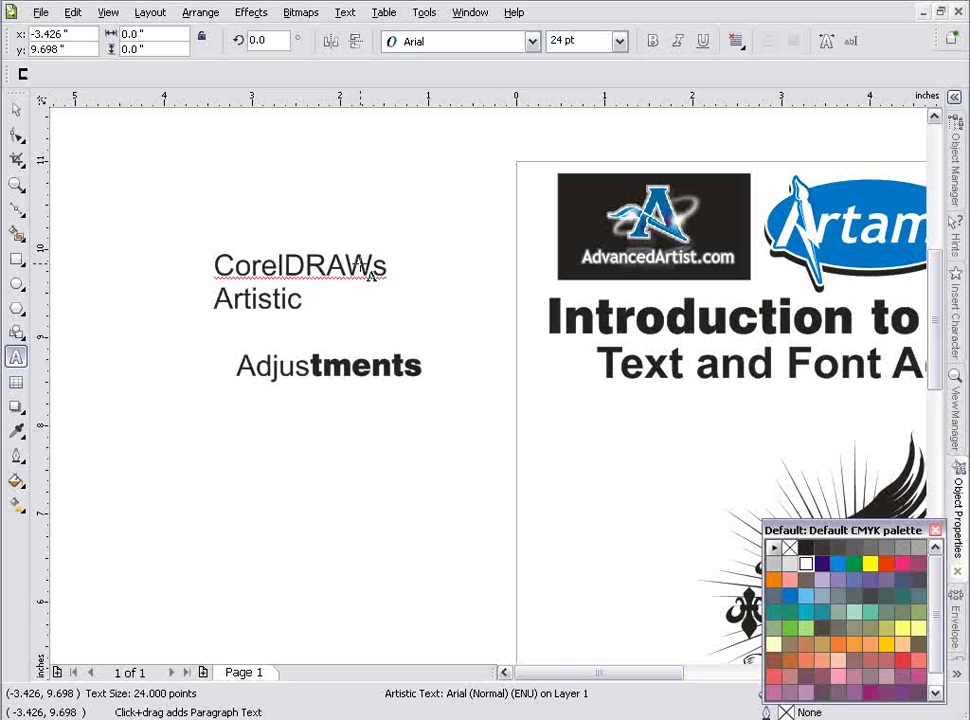
text( Text)
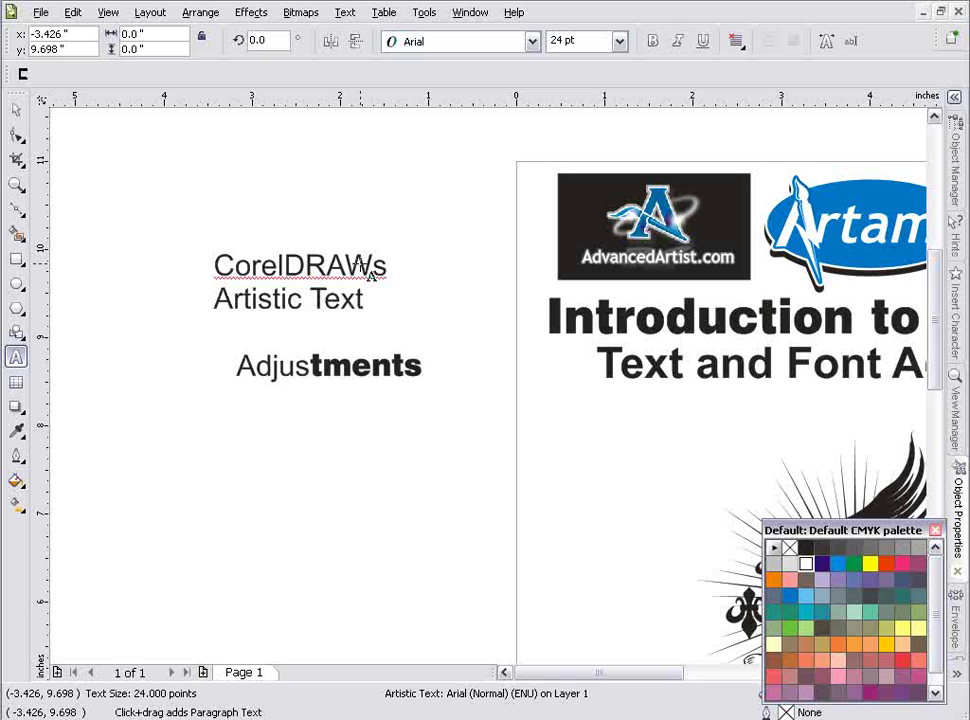
text(.)
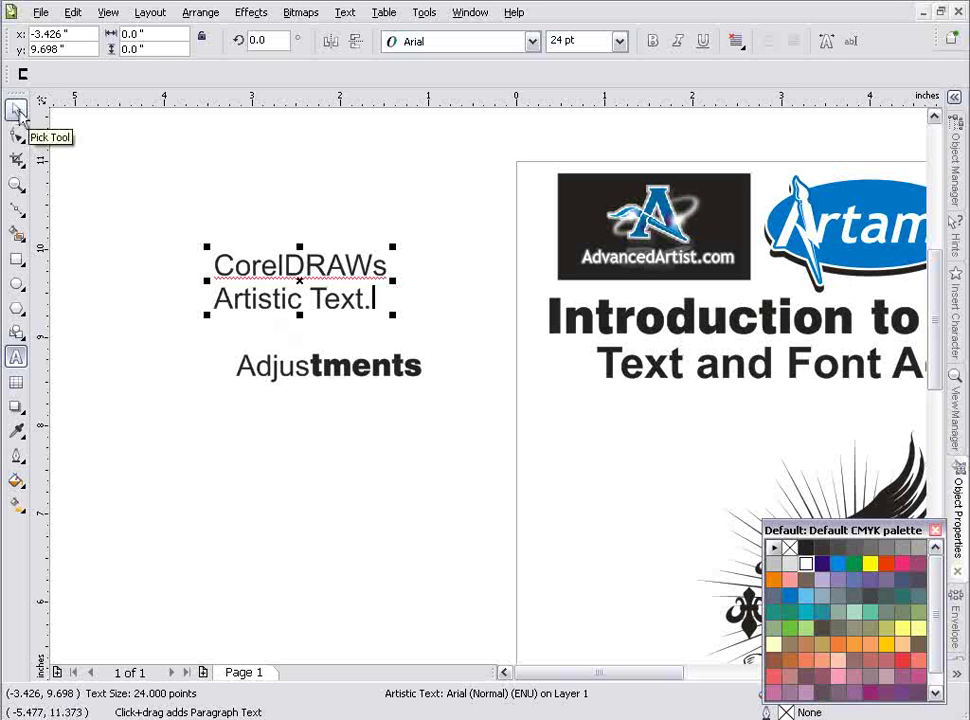
Step: Centre-align the two text lines and dock the text property bar on its own row
drag(5, 35, 50, 165)
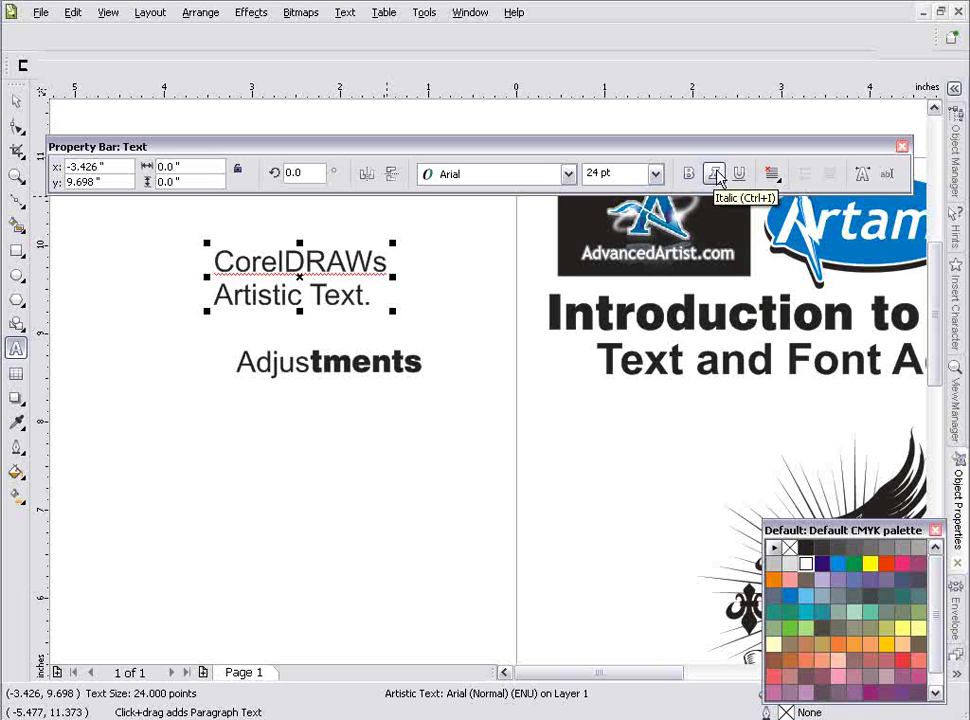
click(775, 176)
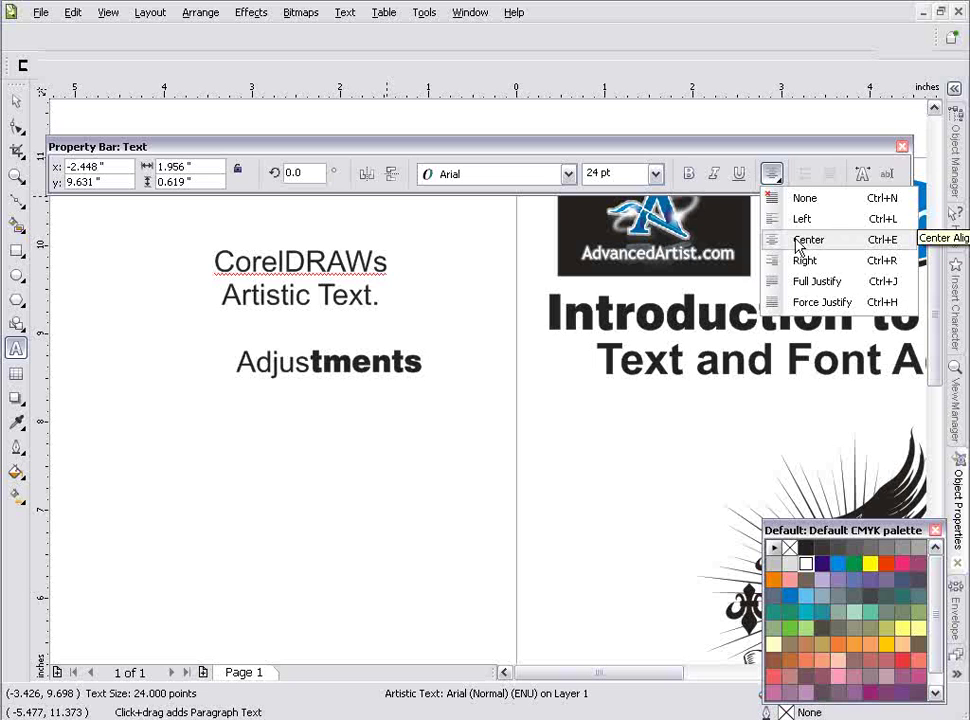
click(805, 241)
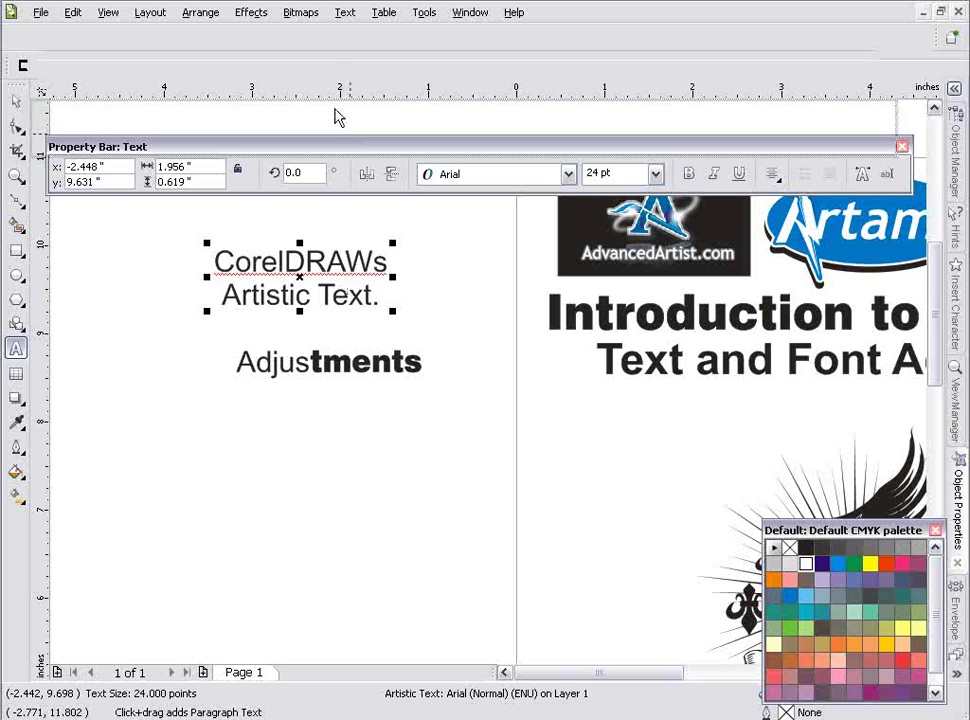
drag(288, 22, 284, 22)
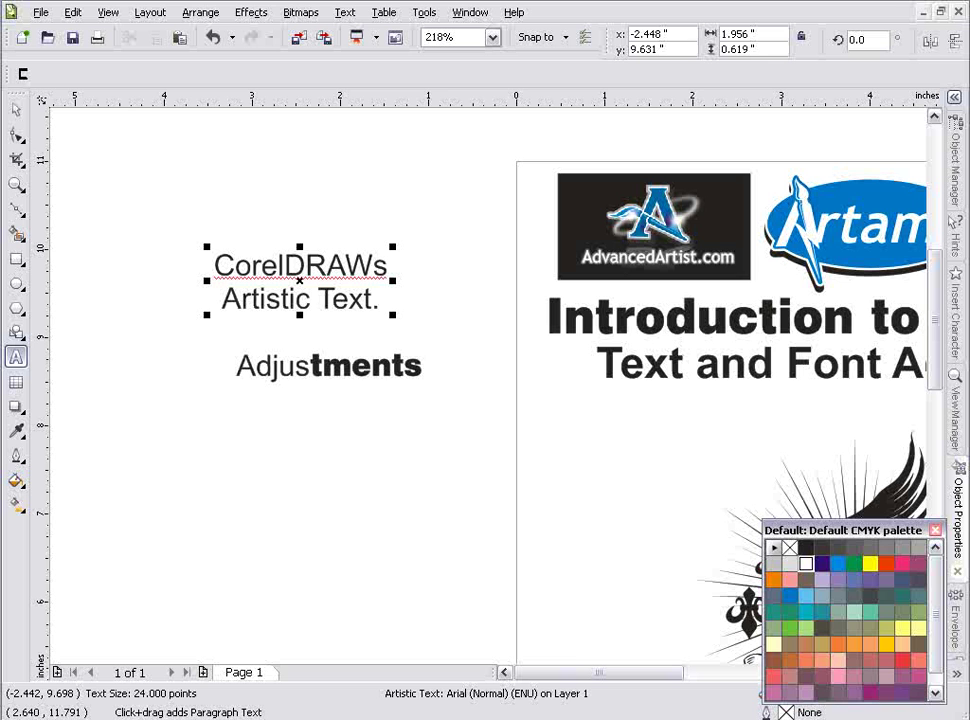
drag(606, 38, 251, 113)
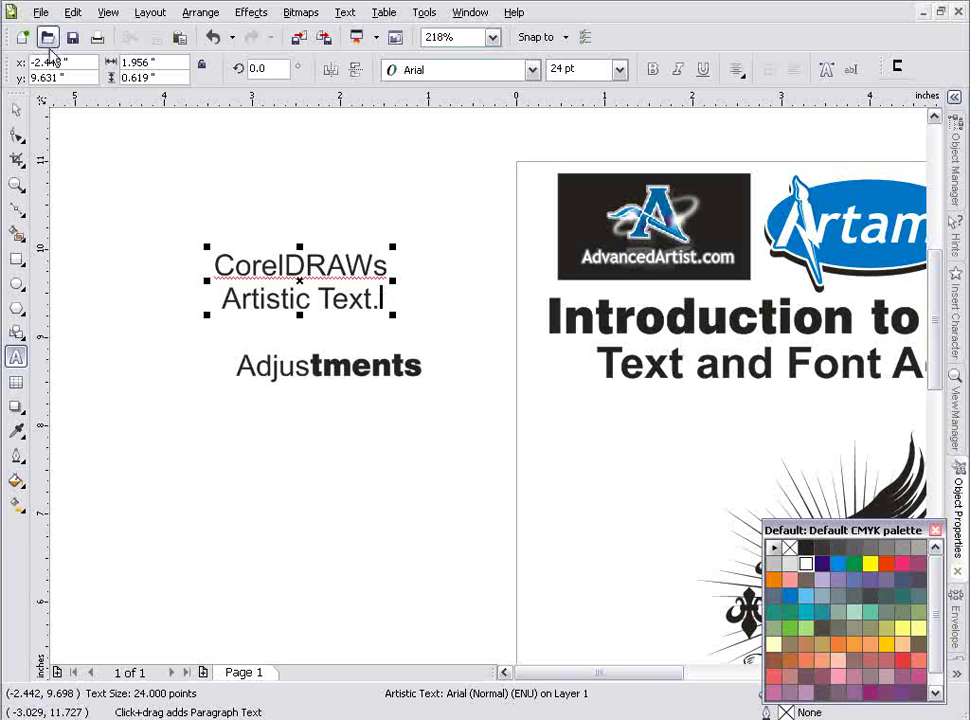
Step: With the Shape tool, widen the artistic text's letter spacing and slightly tighten its line spacing
click(17, 136)
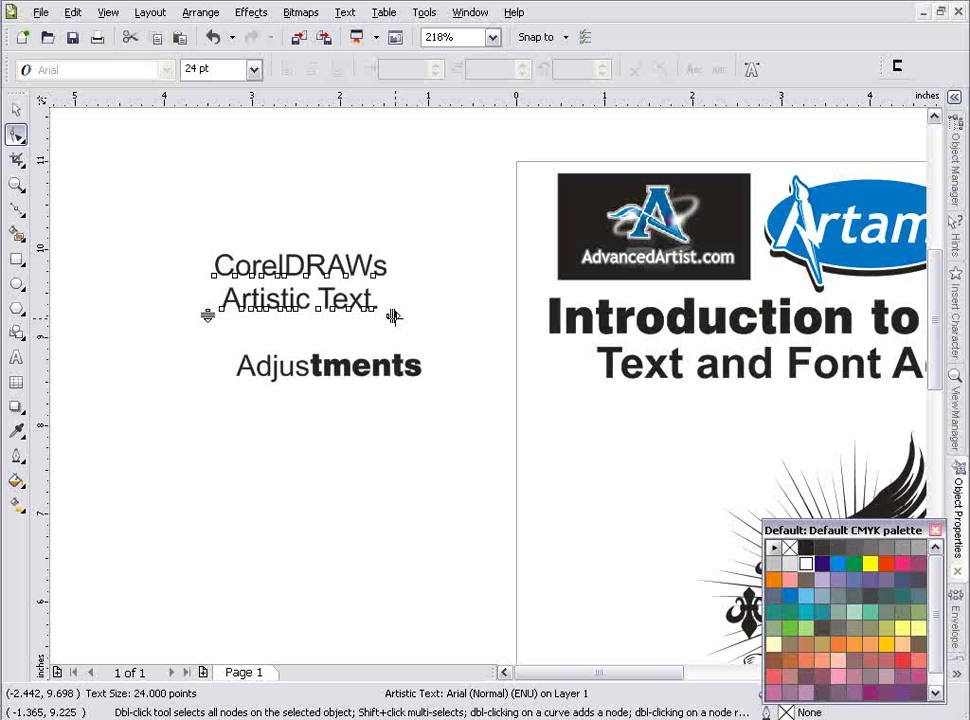
drag(393, 316, 462, 315)
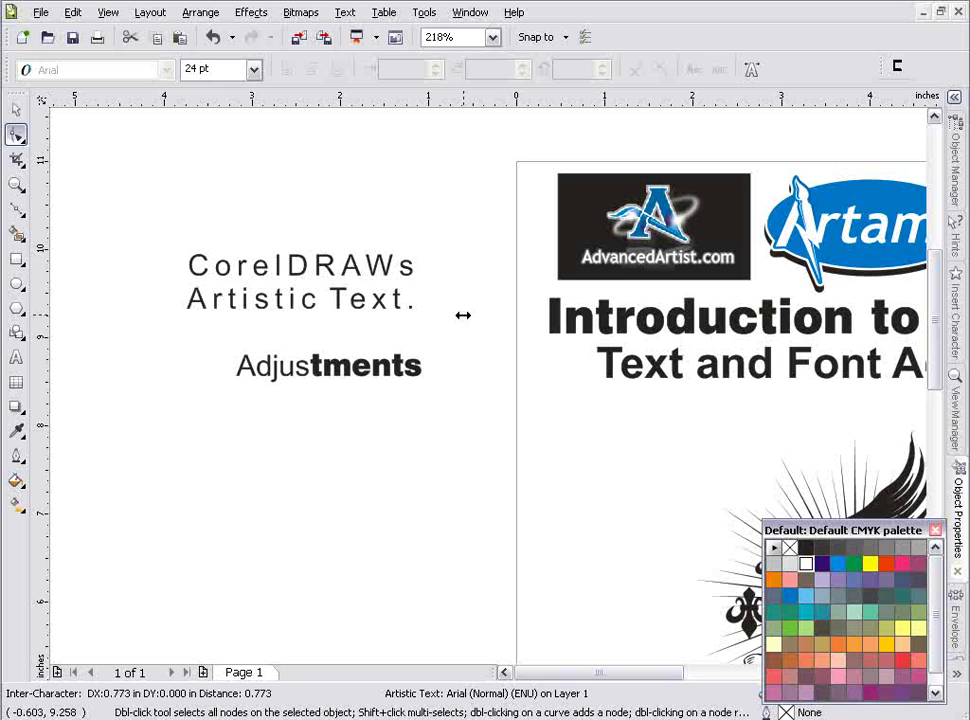
drag(463, 315, 486, 311)
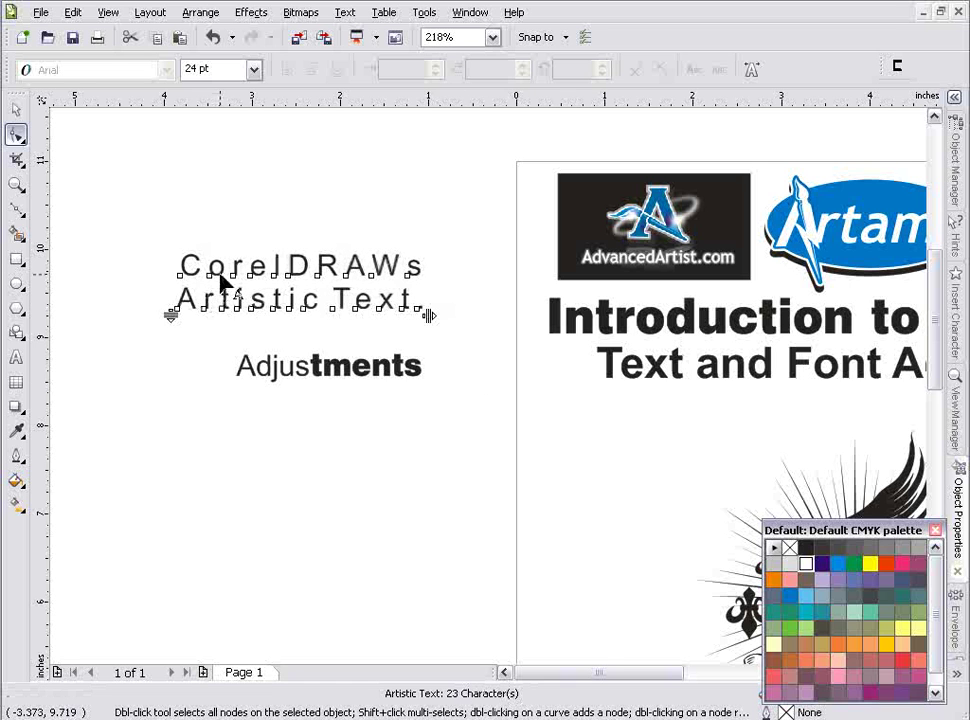
drag(428, 315, 381, 317)
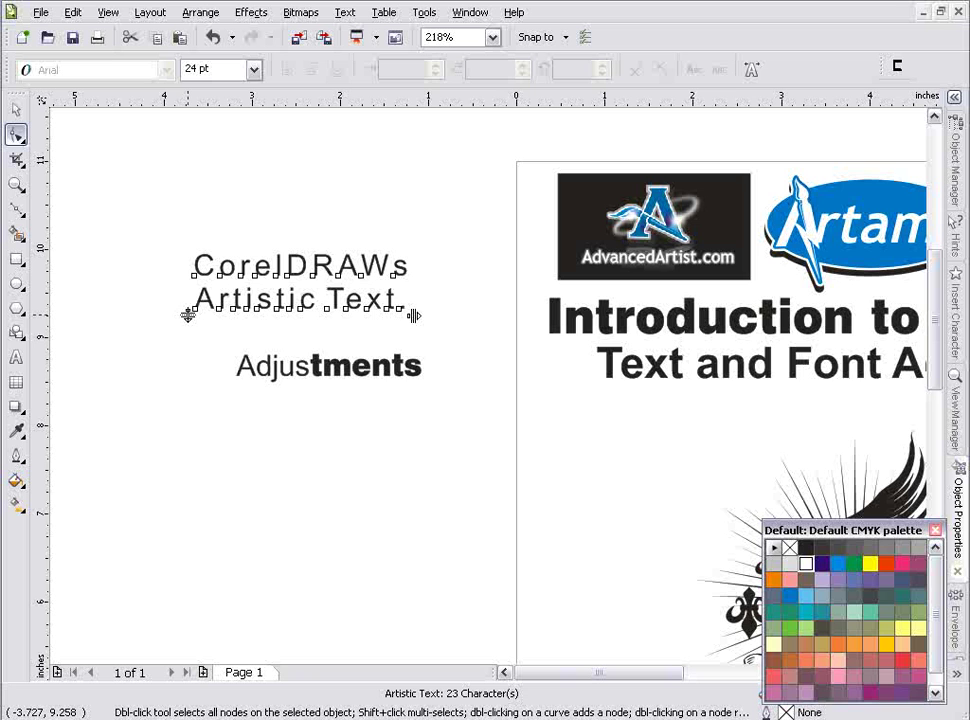
mouse_move(188, 315)
mouse_down()
mouse_move(196, 349)
mouse_move(195, 318)
mouse_move(210, 342)
mouse_move(194, 312)
mouse_up()
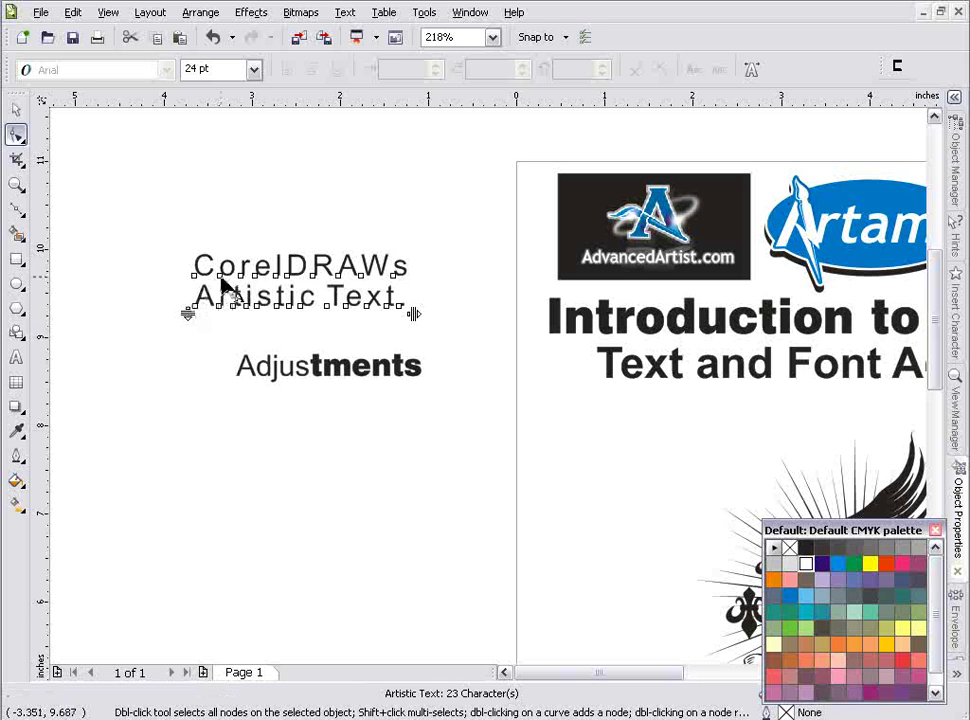
Step: Zoom in on the two text objects and widen the artistic text's letter and line spacing
click(221, 276)
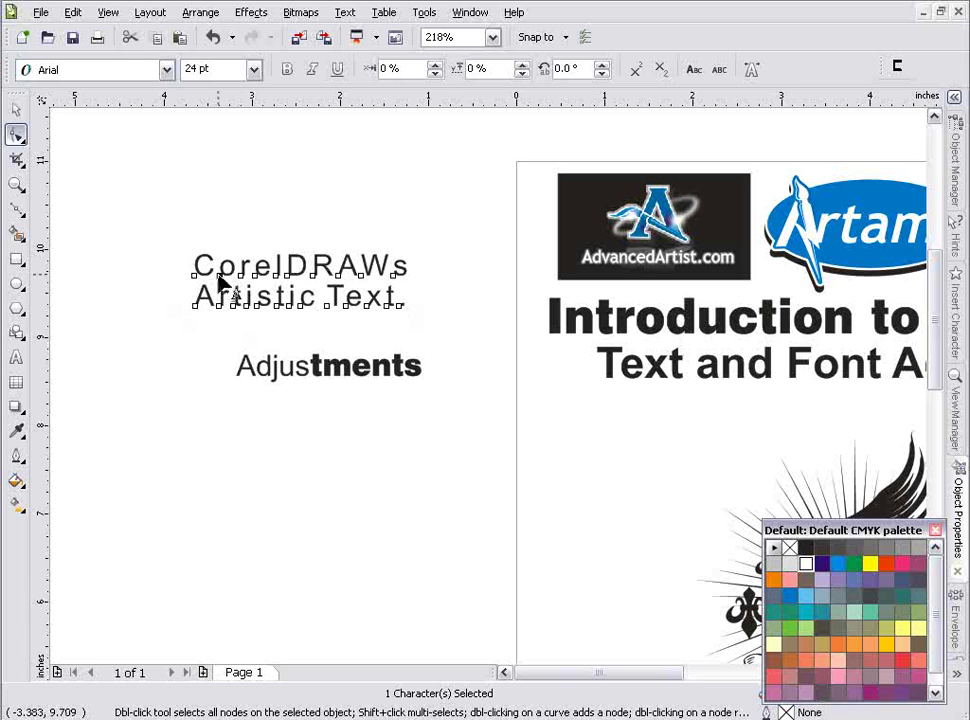
drag(219, 281, 227, 252)
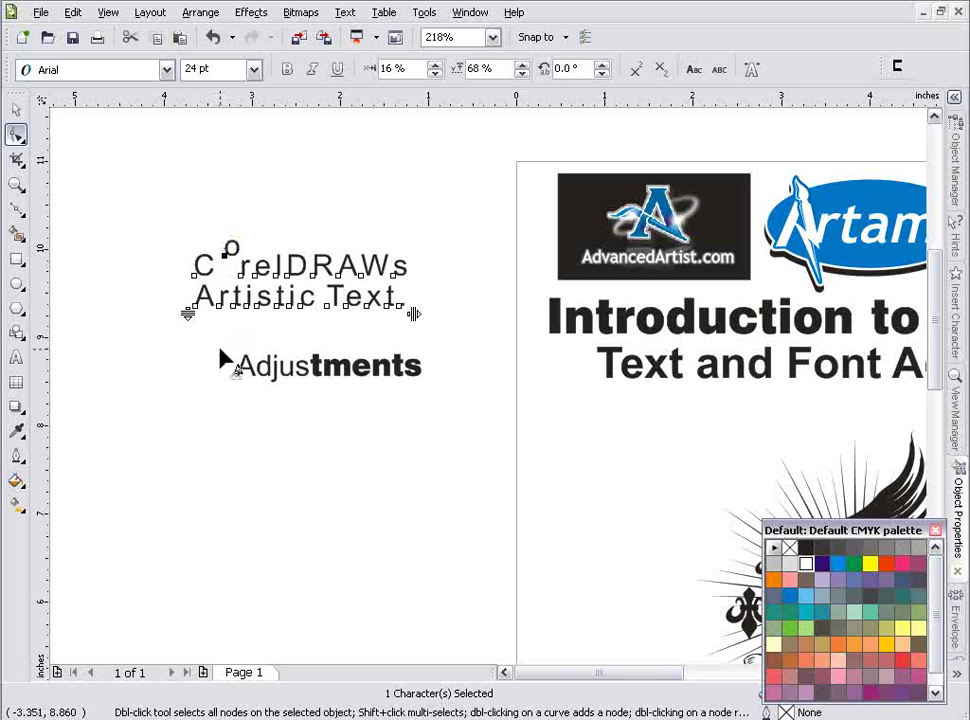
key(ctrl+z)
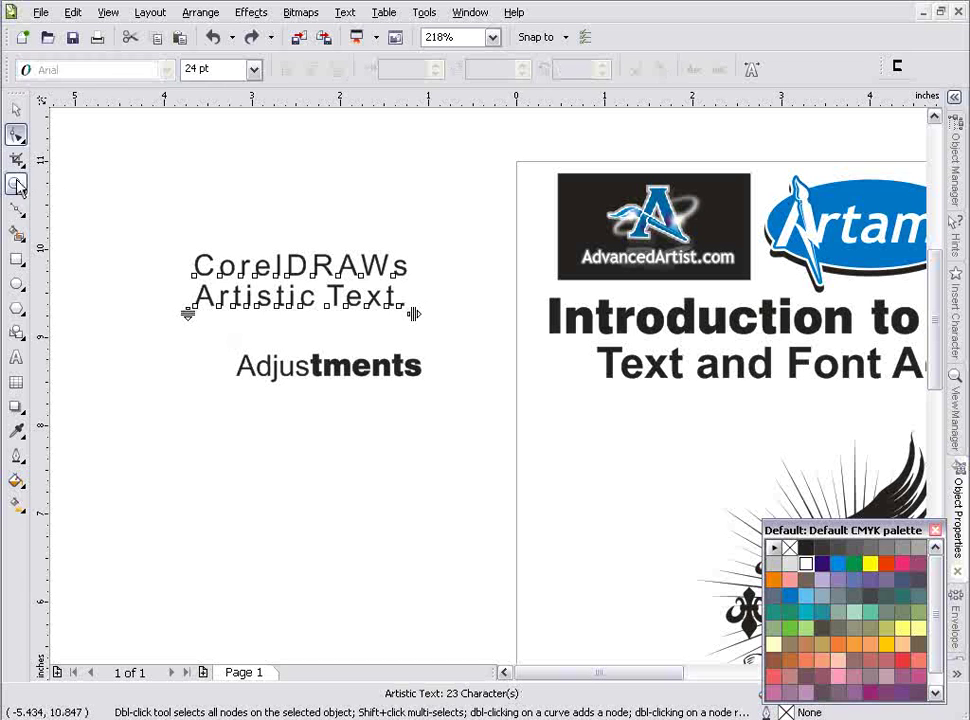
click(16, 184)
drag(171, 223, 465, 400)
click(16, 137)
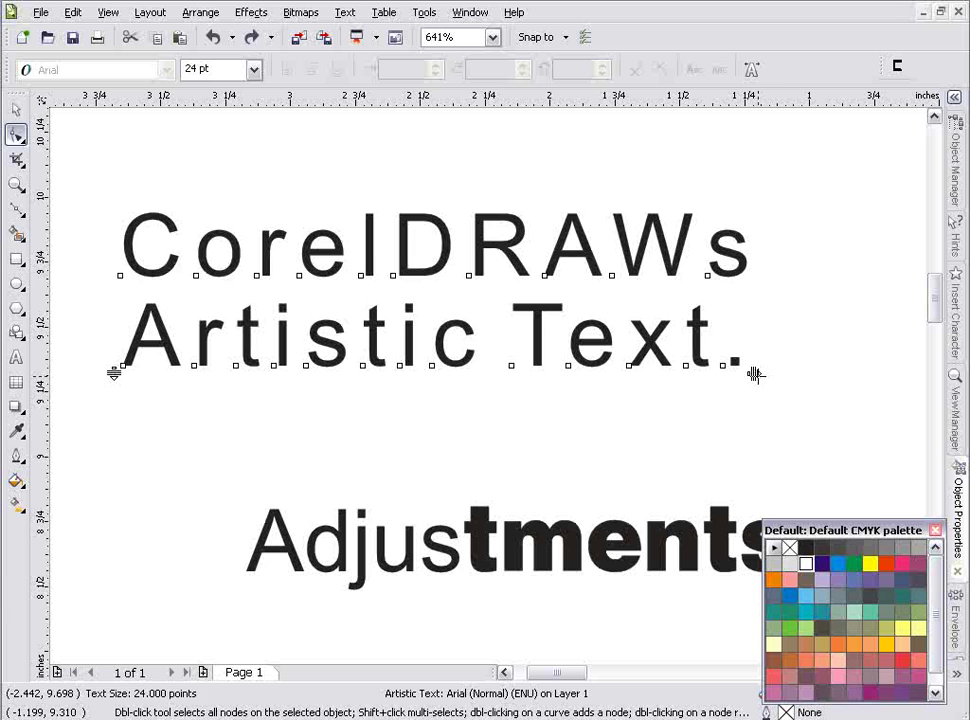
mouse_move(755, 374)
mouse_down()
mouse_move(870, 386)
mouse_move(853, 372)
mouse_move(749, 368)
mouse_move(831, 370)
mouse_move(774, 370)
mouse_up()
mouse_move(108, 372)
mouse_down()
mouse_move(115, 411)
mouse_move(110, 374)
mouse_up()
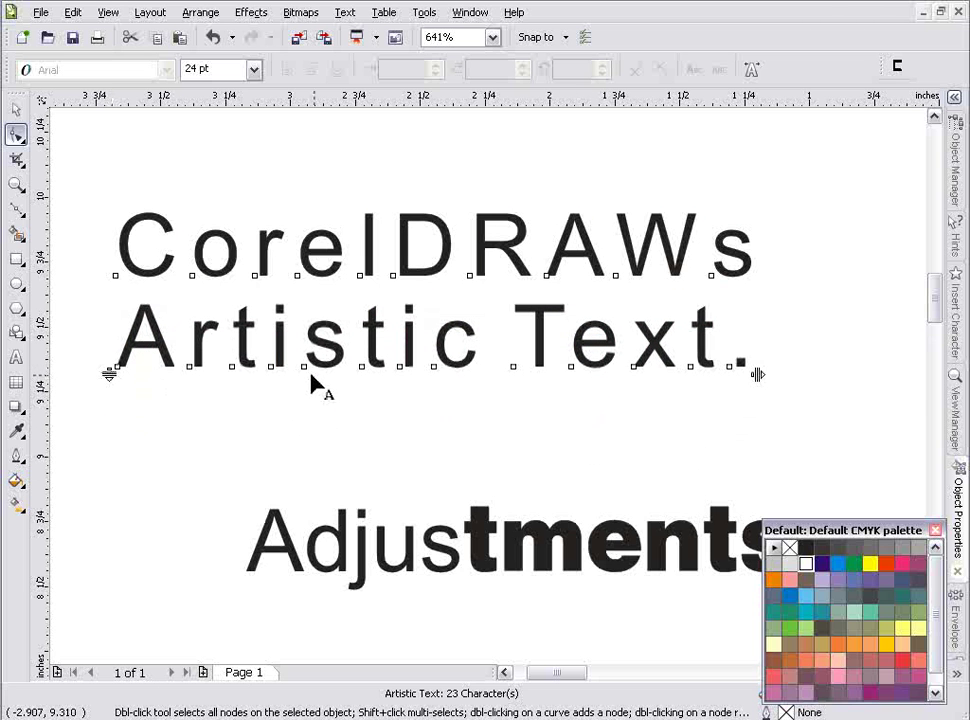
Step: Raise the o, r and e of CorelDRAWs above the baseline, with the r highest
click(271, 368)
mouse_move(270, 368)
mouse_down()
mouse_move(268, 401)
mouse_move(272, 367)
mouse_up()
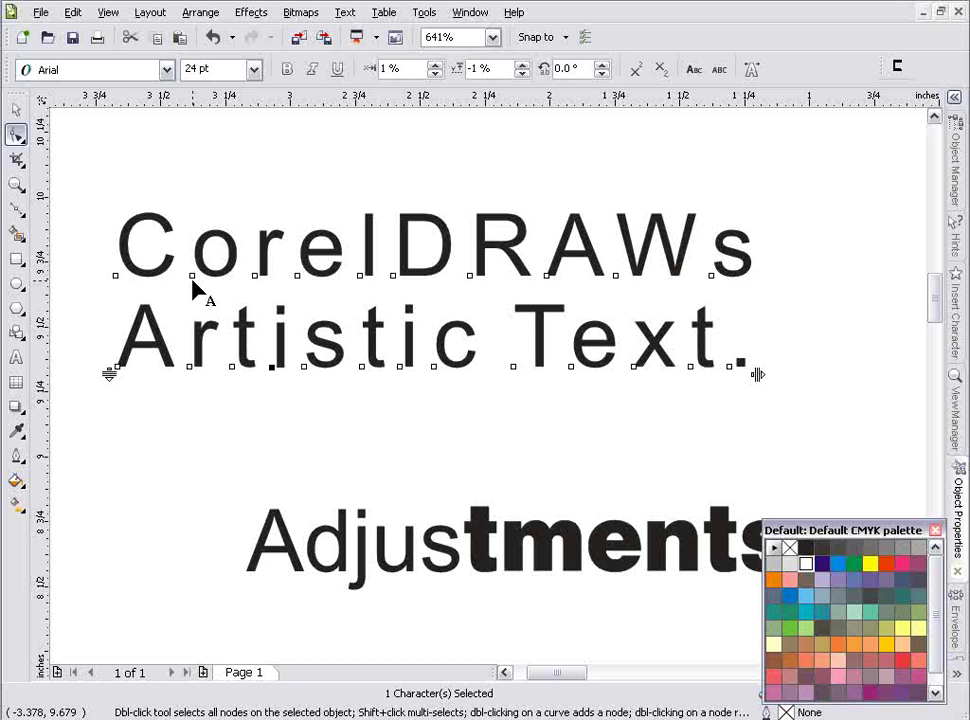
click(193, 278)
drag(196, 284, 190, 256)
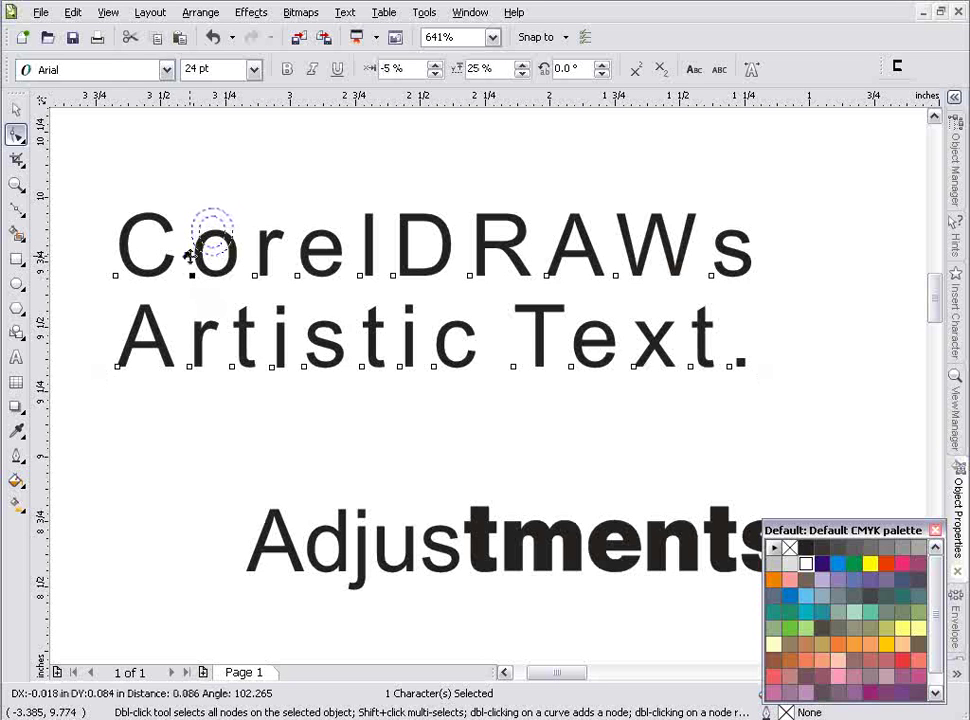
click(256, 279)
drag(256, 279, 255, 218)
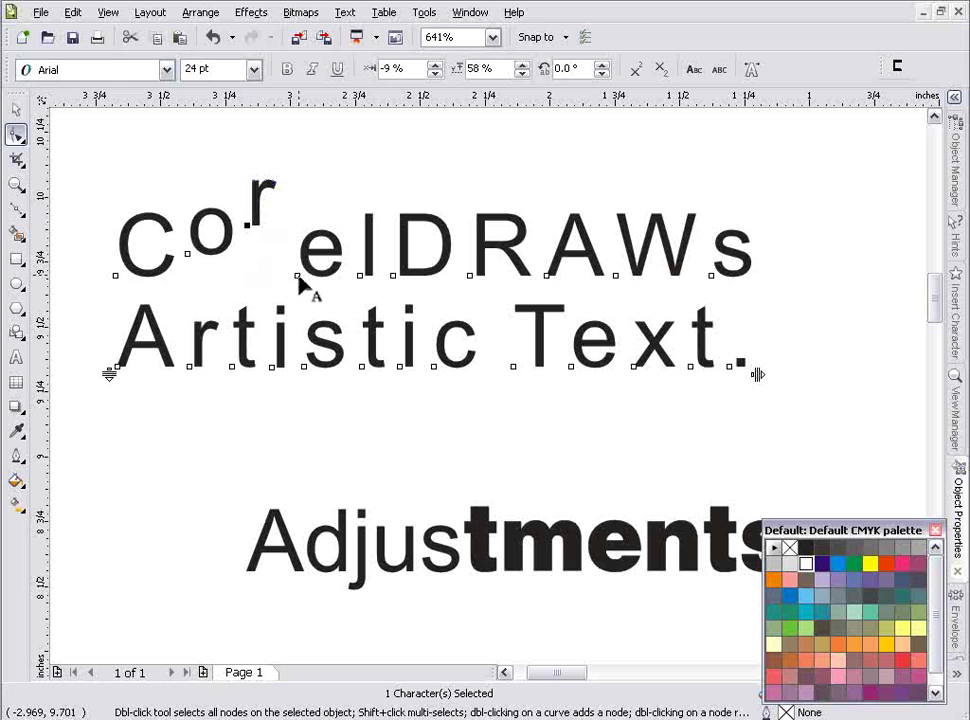
drag(298, 277, 289, 243)
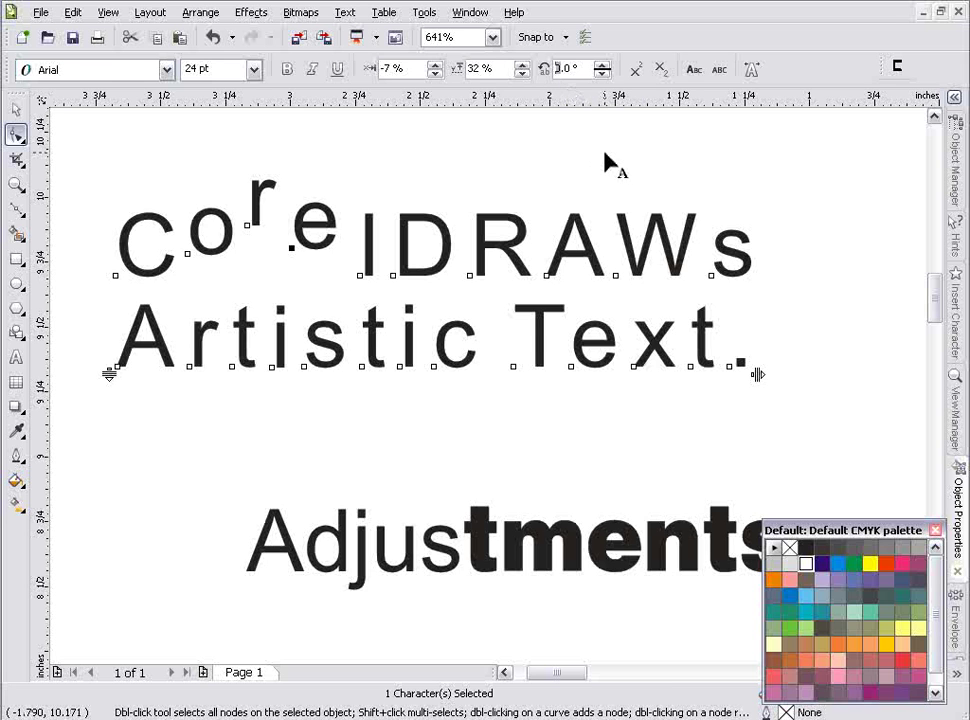
Step: Tilt the raised e to a 10° character angle and reposition it, leaving lDR on the baseline
text(10)
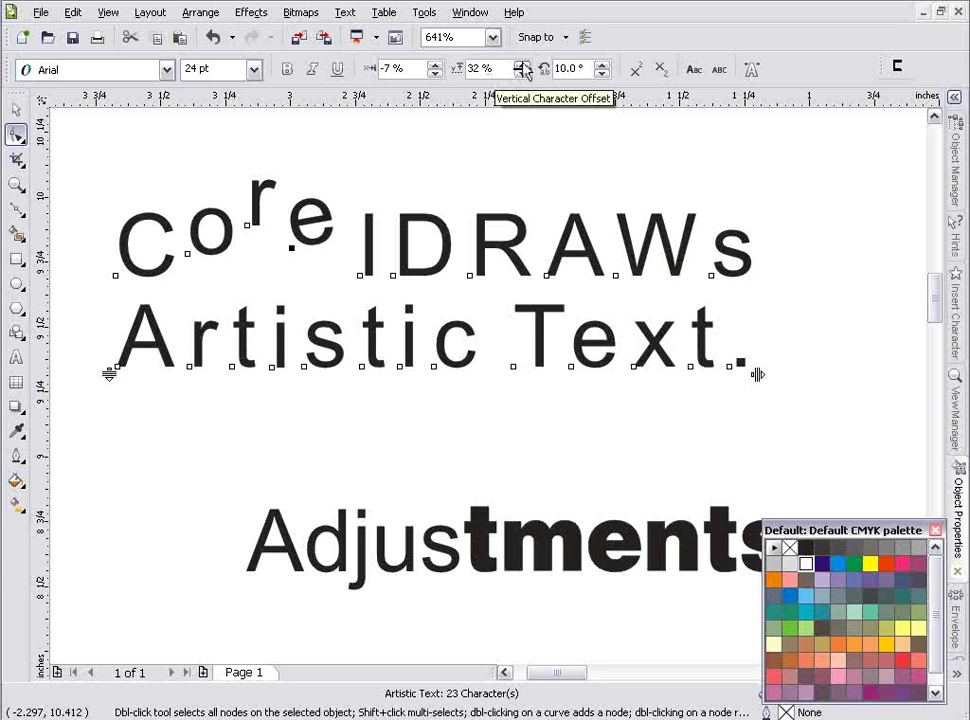
mouse_move(521, 68)
mouse_down()
mouse_move(521, 104)
mouse_move(522, 35)
mouse_move(524, 104)
mouse_move(519, 35)
mouse_move(522, 71)
mouse_move(529, 56)
mouse_up()
drag(296, 246, 481, 338)
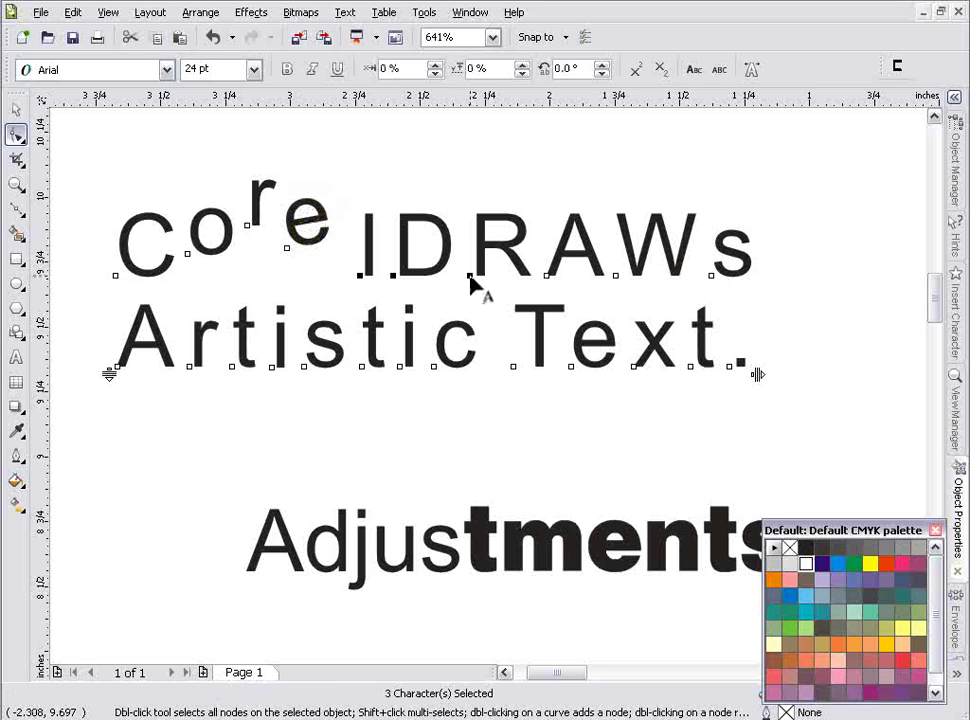
drag(467, 275, 466, 210)
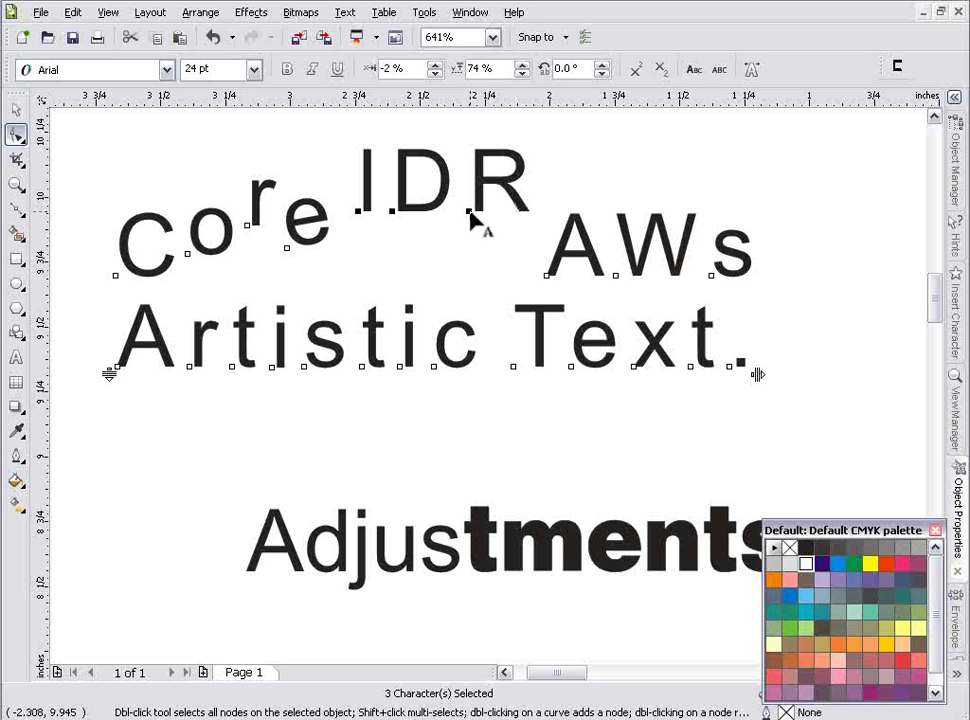
drag(470, 214, 470, 275)
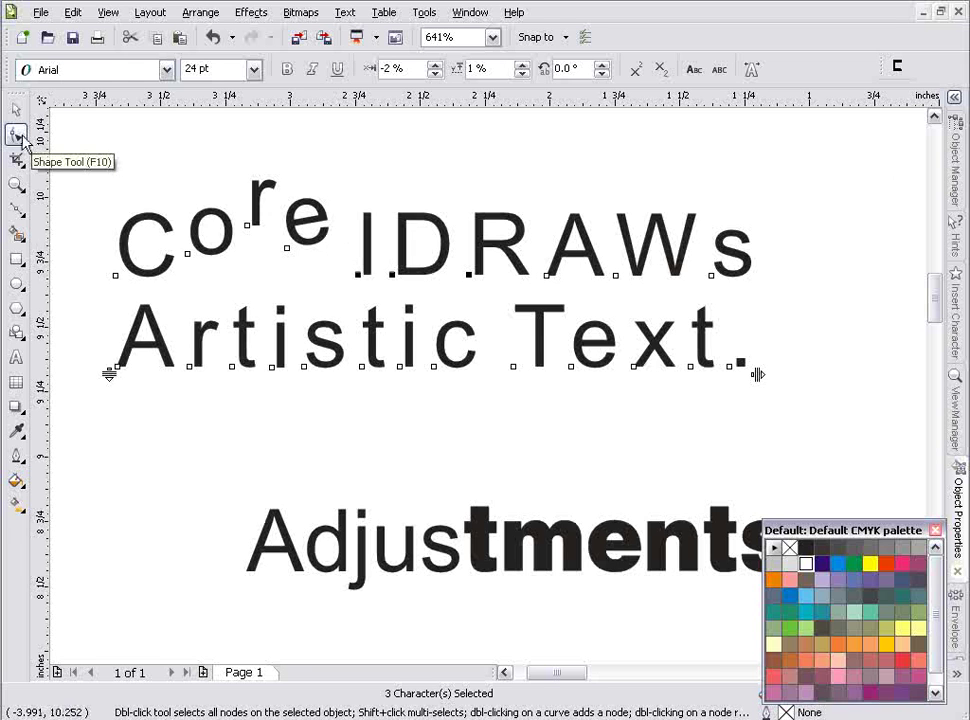
Step: Drag out a paragraph text frame and type 'Pragraphic Text in CorelDRAW' into it
click(16, 360)
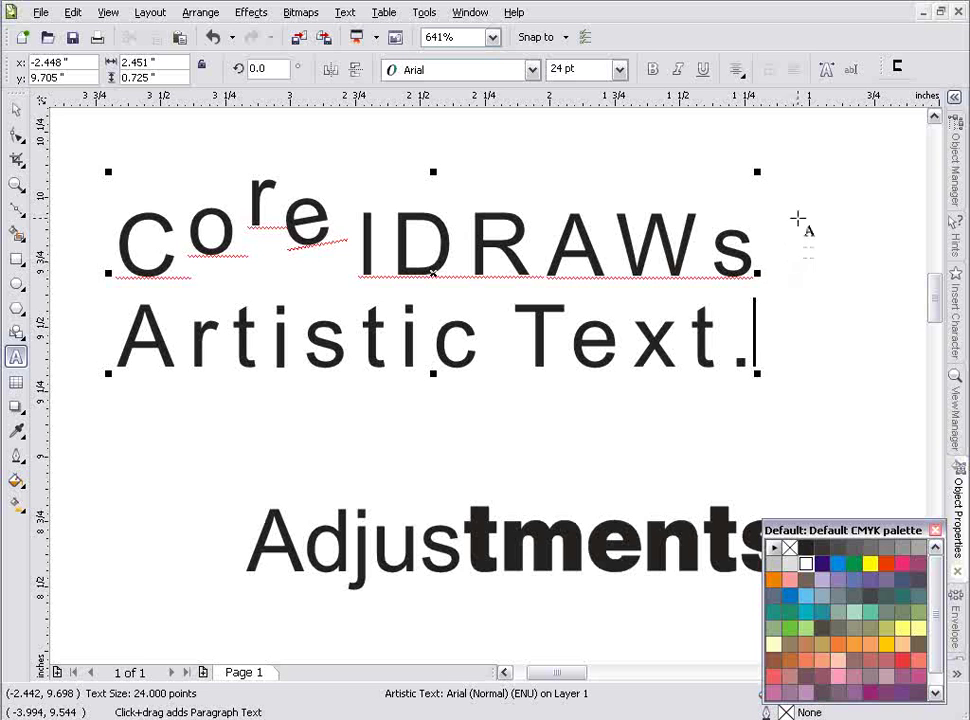
drag(790, 200, 878, 413)
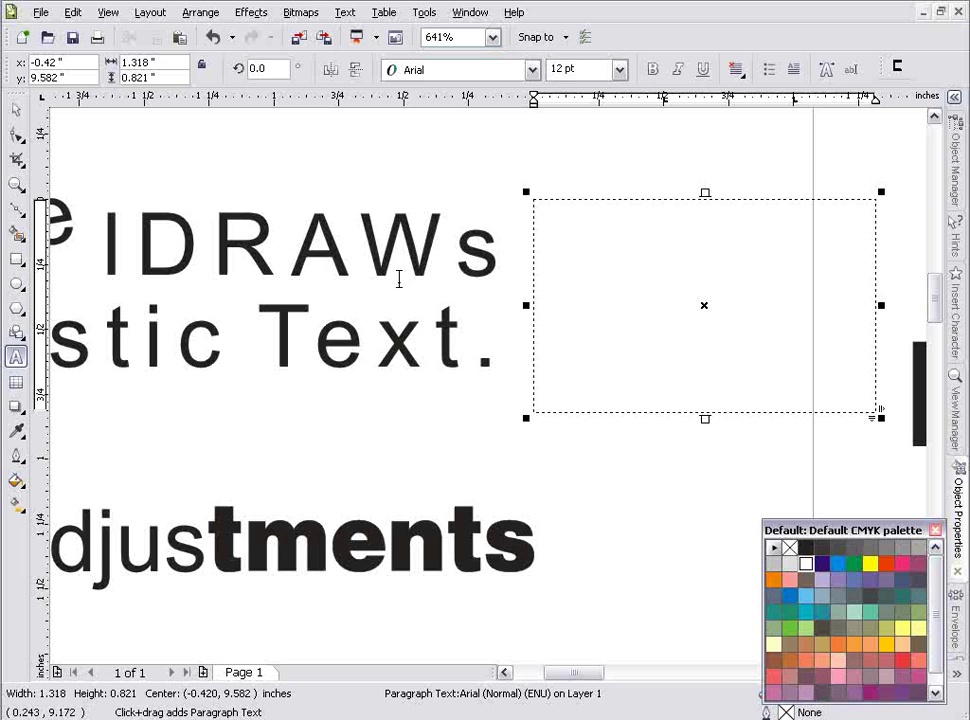
text(Pragrap)
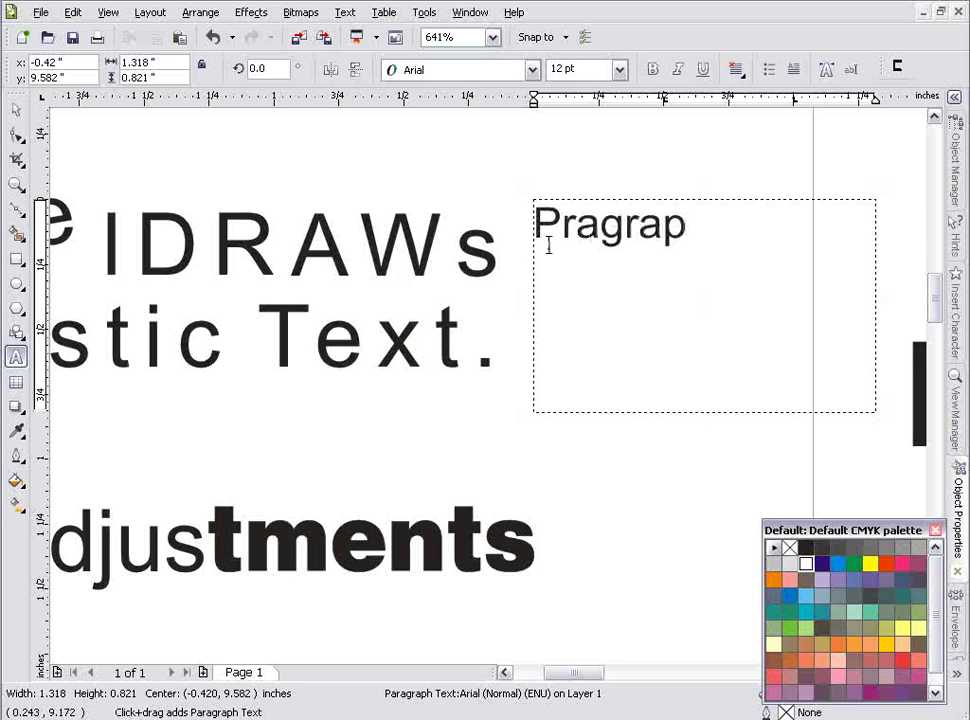
text(hc)
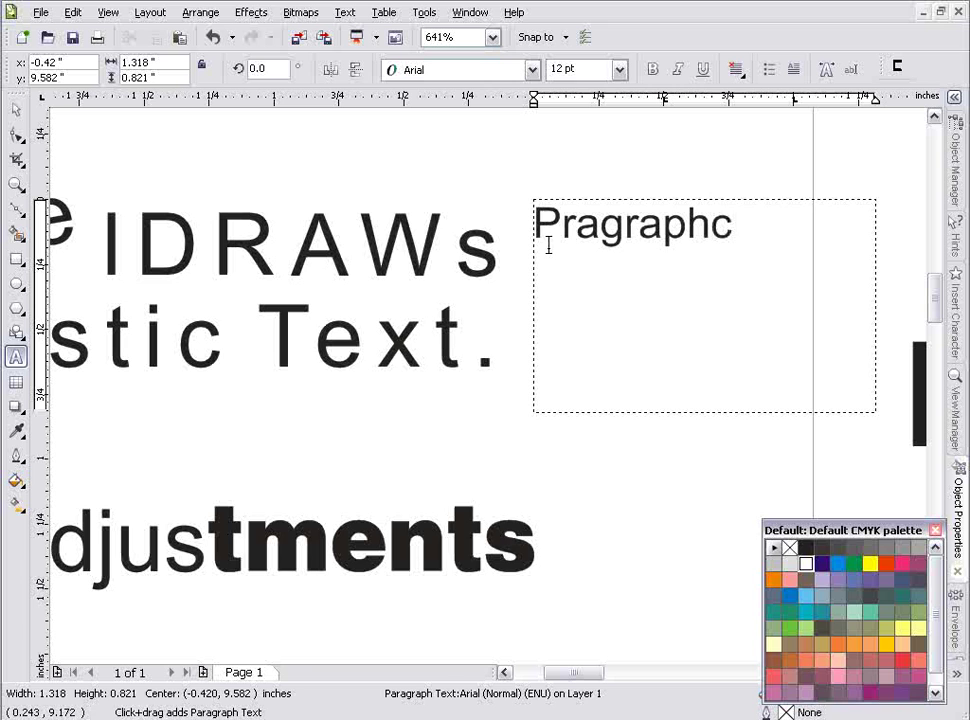
key(BackSpace)
text(o)
key(BackSpace)
text(ic )
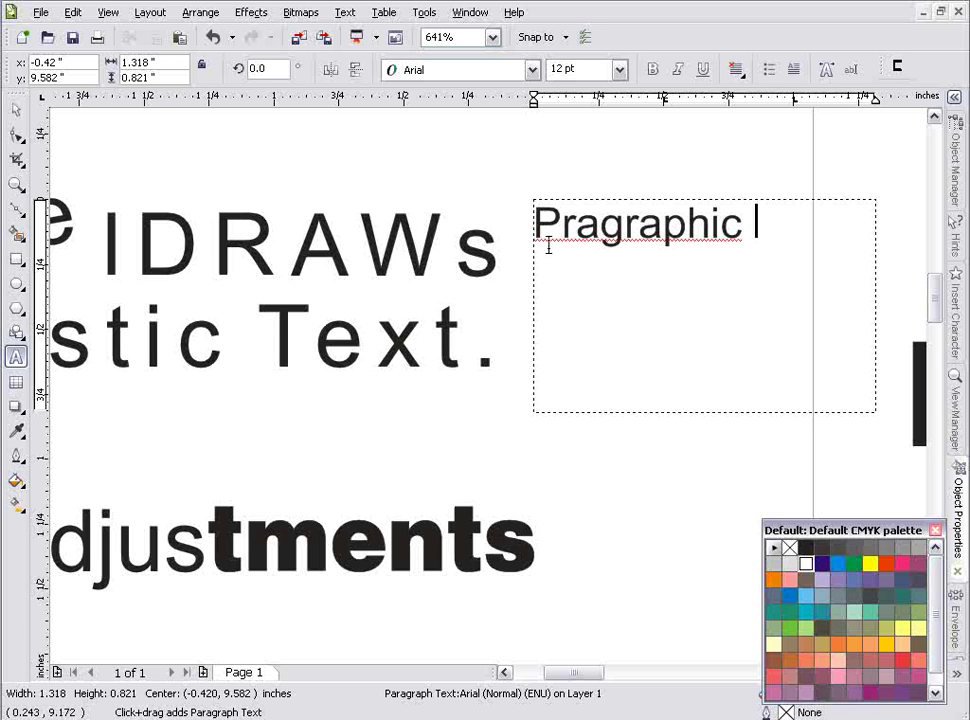
text(Text in )
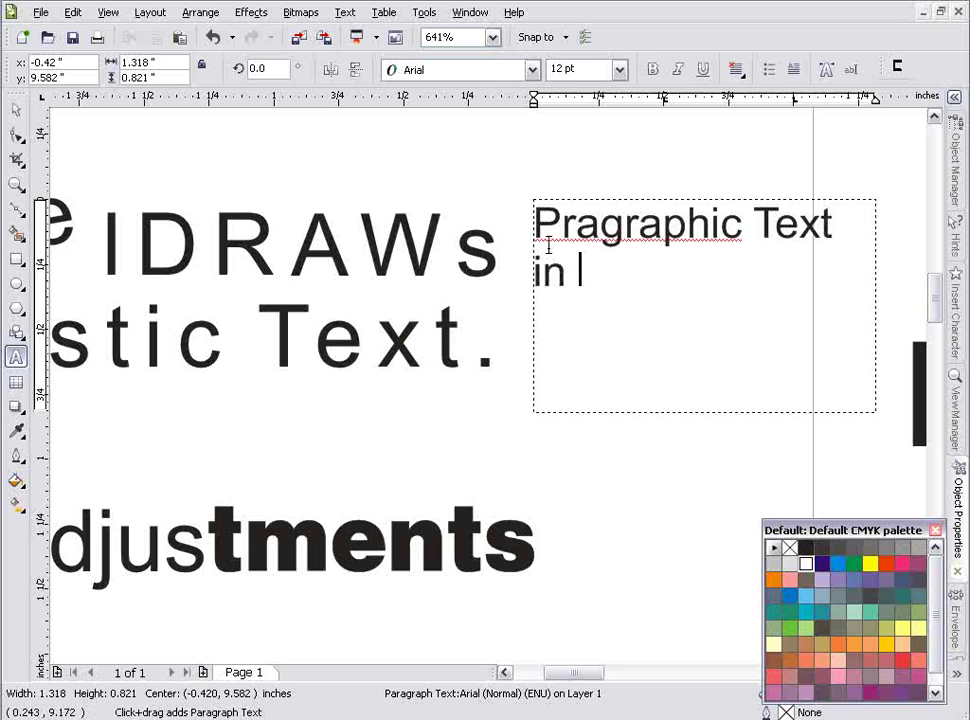
text(CorelDRAW.)
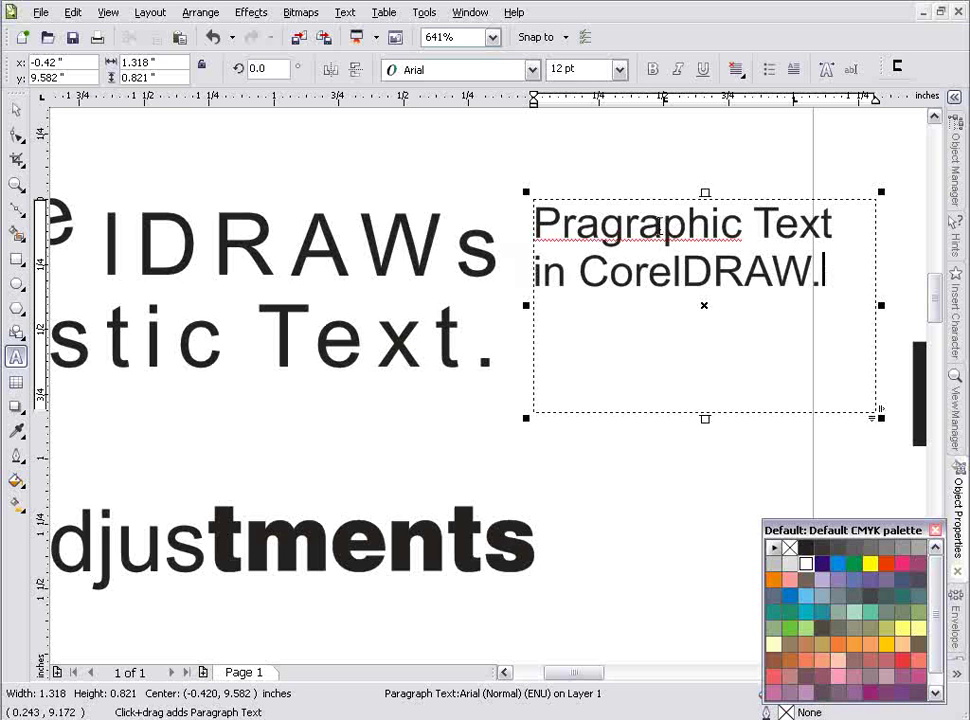
Step: Replace the 'ra' after the P with 'ar' so the word begins 'Par'
click(660, 230)
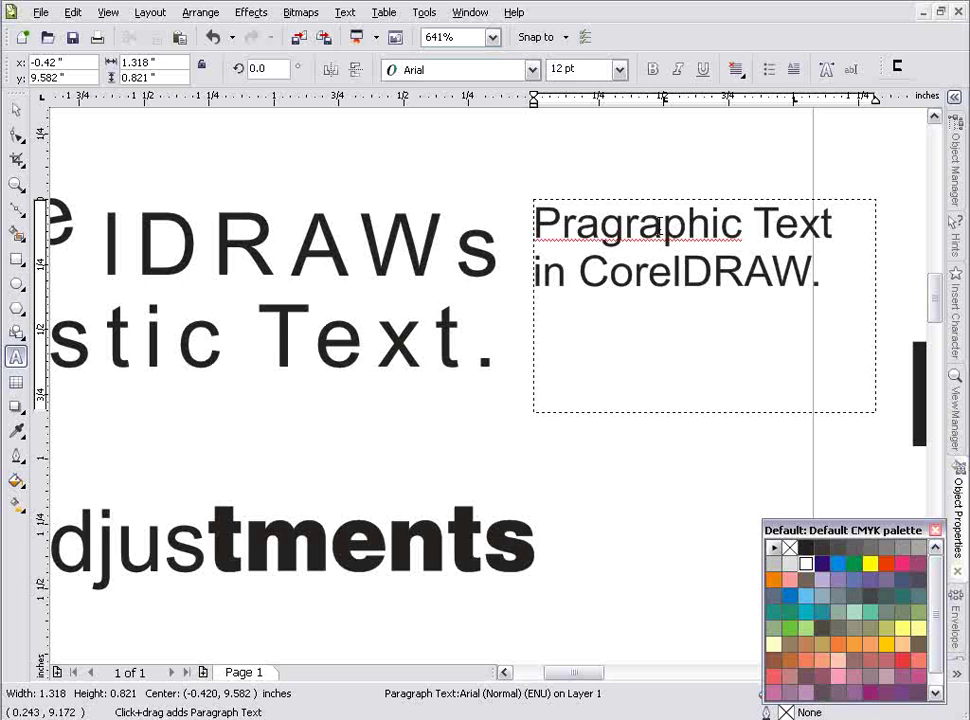
right_click(662, 228)
click(632, 232)
drag(604, 226, 564, 222)
text(ar)
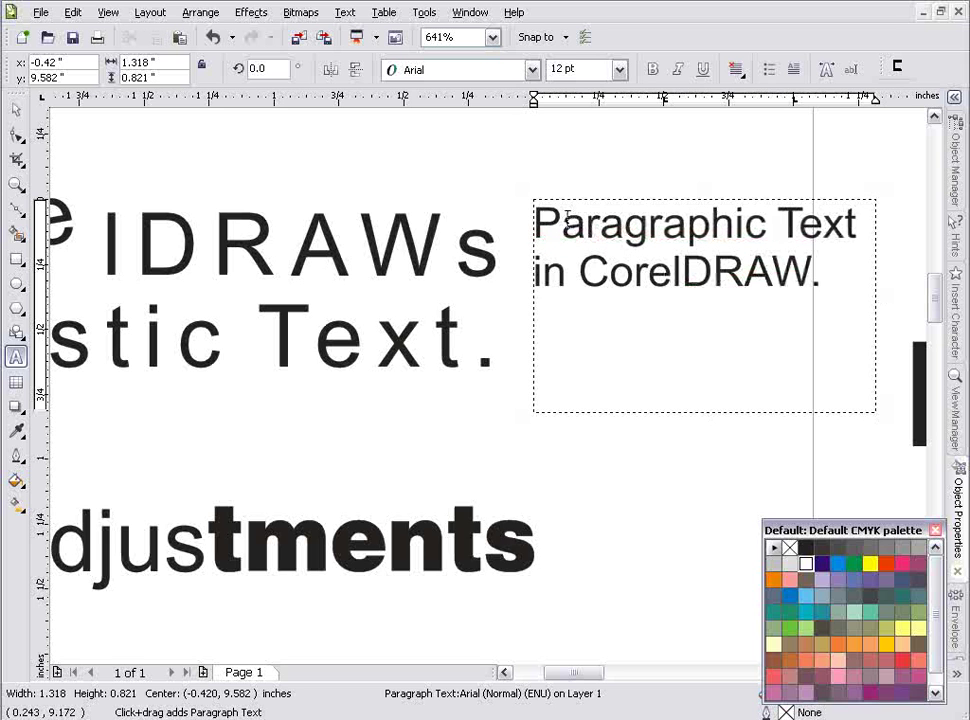
Step: Delete the extra 'ic' so the text reads 'Paragraph Text in CorelDRAW.'
drag(734, 223, 800, 225)
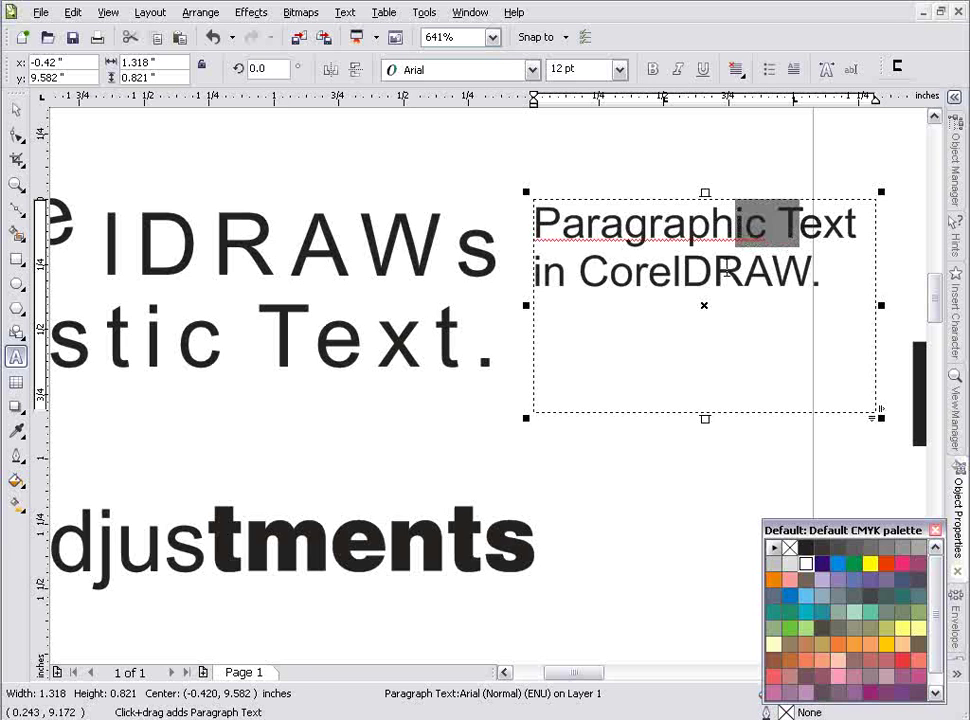
click(669, 219)
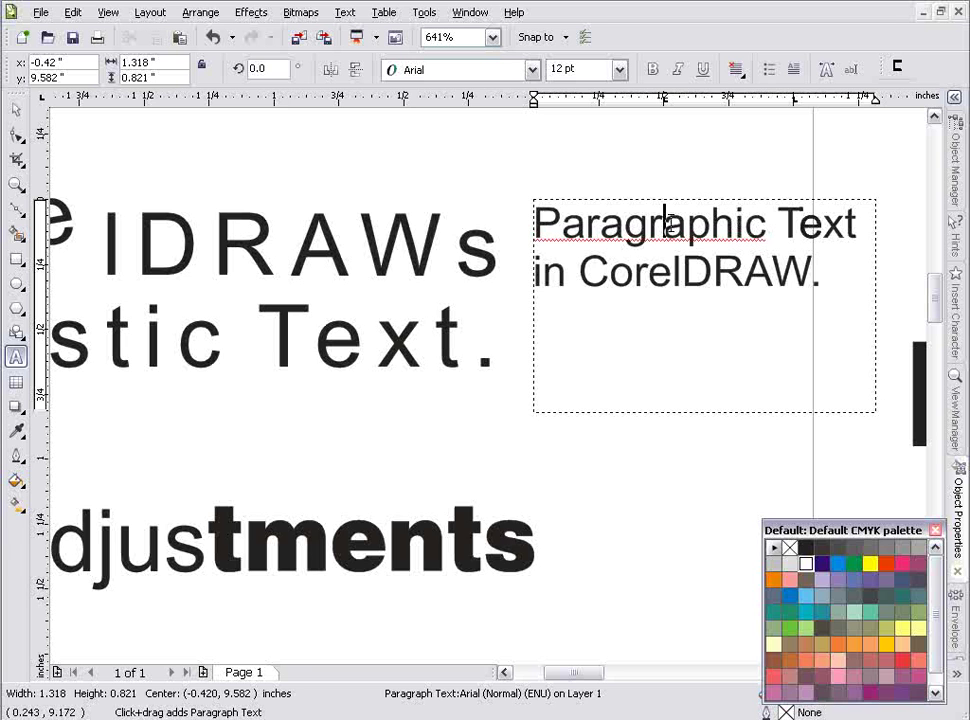
right_click(673, 232)
click(664, 222)
drag(733, 224, 766, 226)
key(Delete)
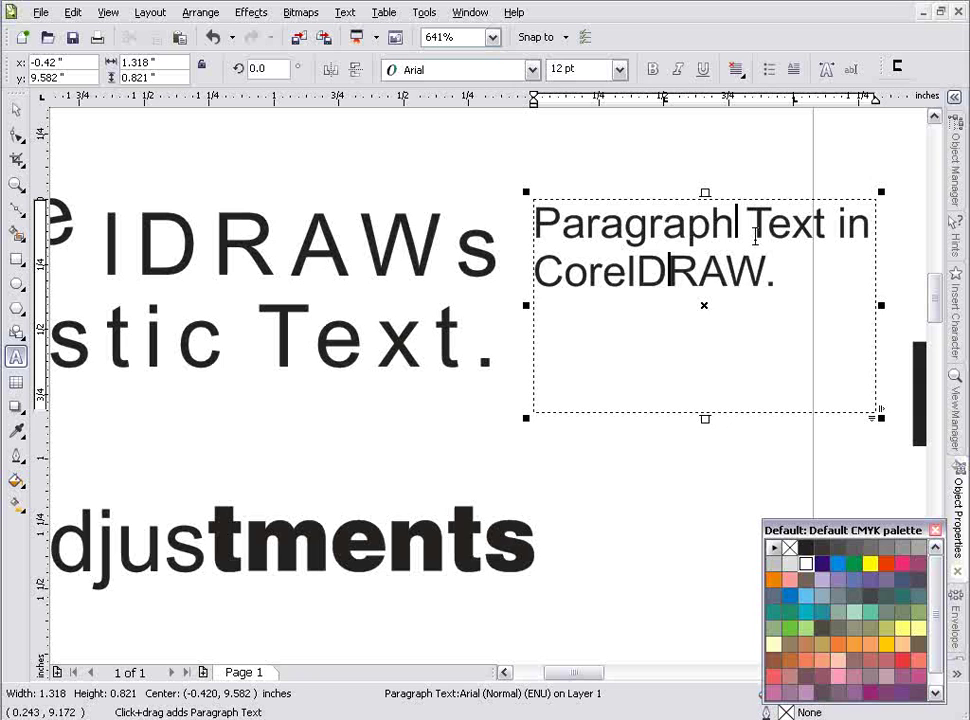
right_click(652, 226)
key(Escape)
Step: With the Shape tool, drop the r and the R in 'CorelDRAW' below the line
click(16, 133)
drag(592, 287, 592, 321)
drag(672, 287, 672, 305)
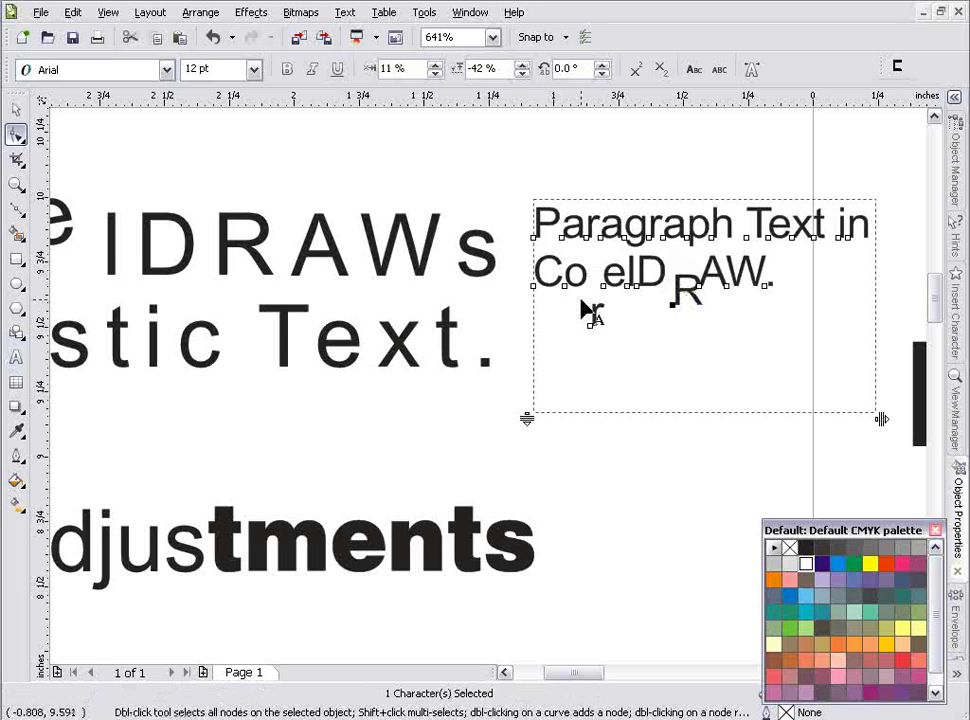
Step: Set the letters 'relDR' in 'CorelDRAW' to the Swis721 Blk2 BT font
click(16, 358)
drag(700, 283, 578, 275)
click(405, 69)
click(503, 113)
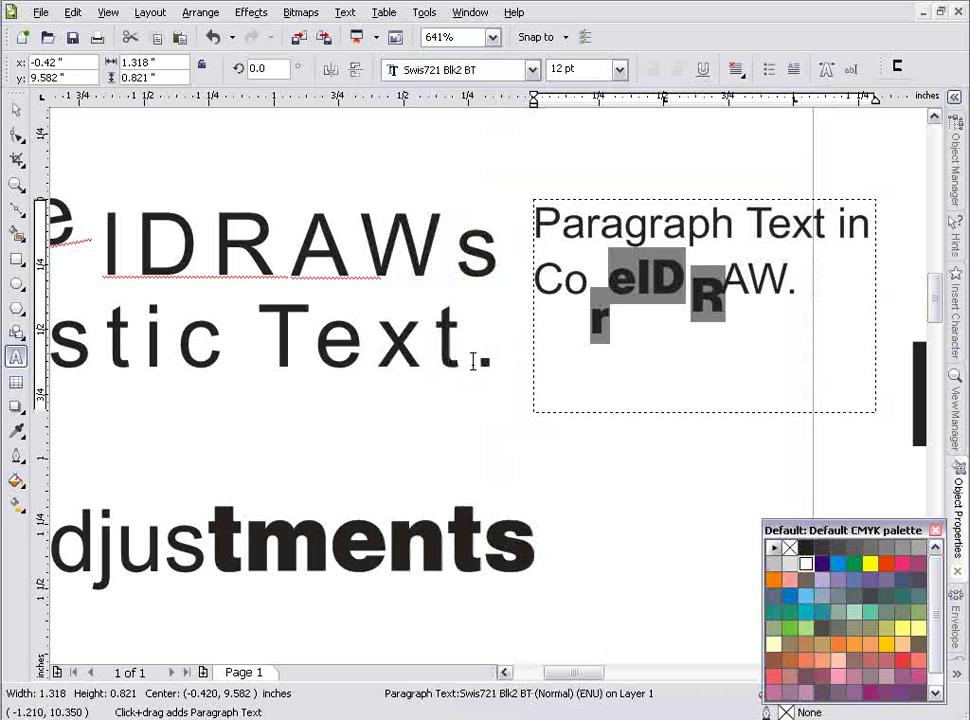
Step: Drag the spacing handles outward to widen the paragraph's line and letter spacing
click(16, 134)
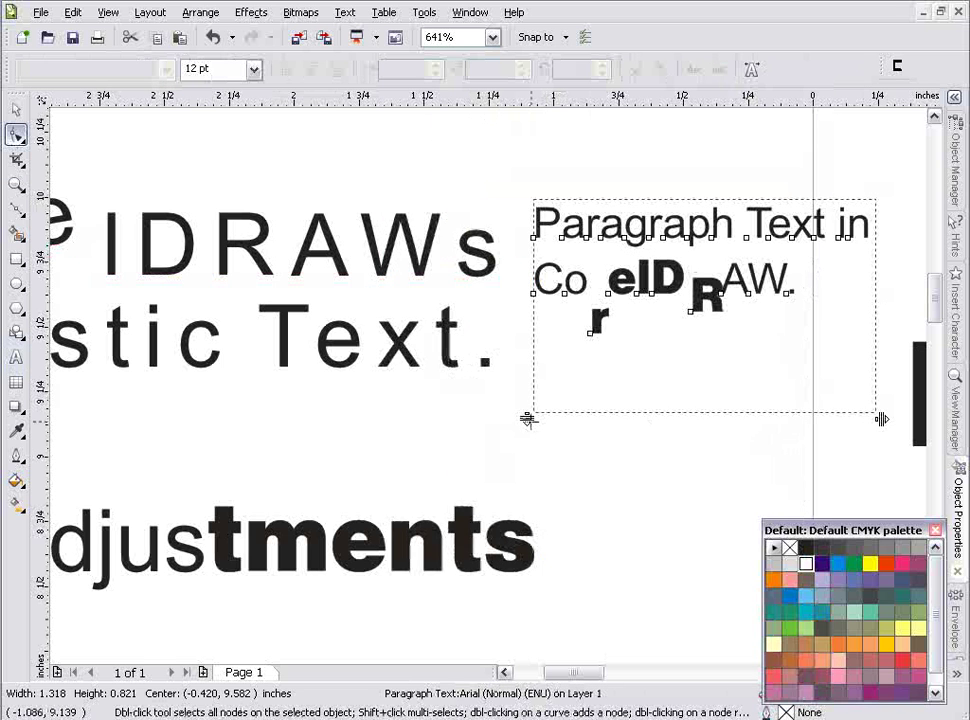
drag(528, 419, 530, 519)
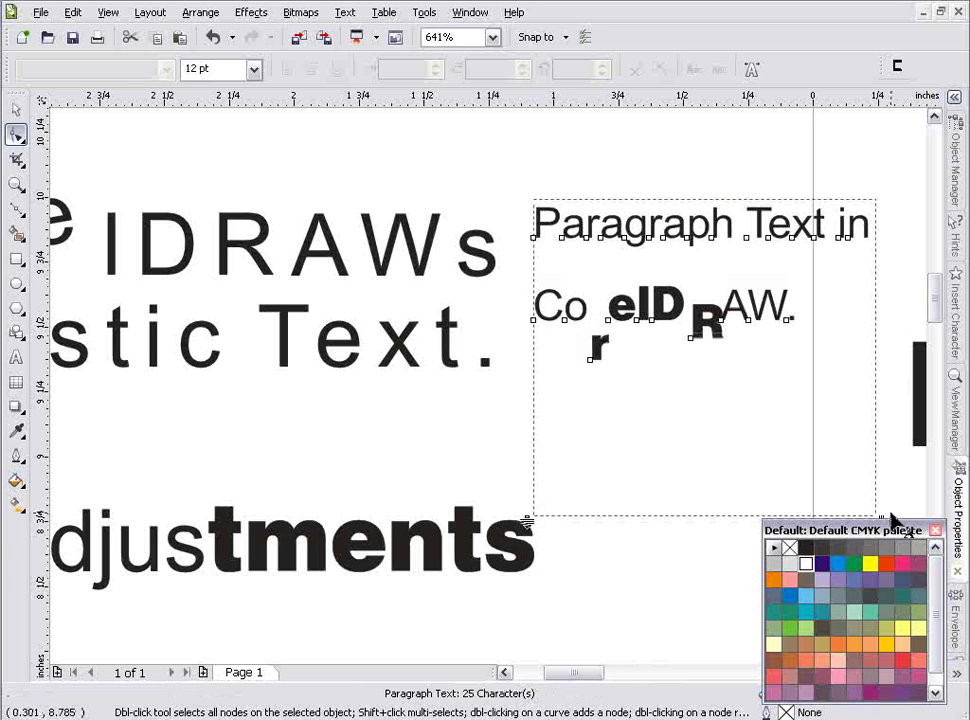
drag(884, 533, 406, 492)
mouse_move(878, 521)
mouse_down()
mouse_move(922, 524)
mouse_move(886, 521)
mouse_up()
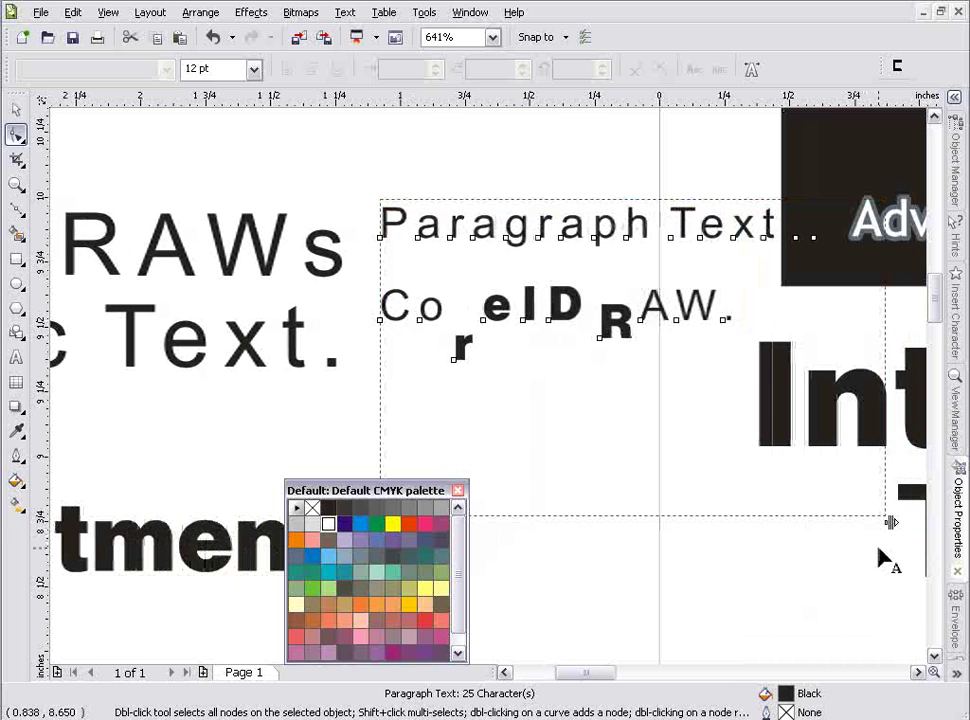